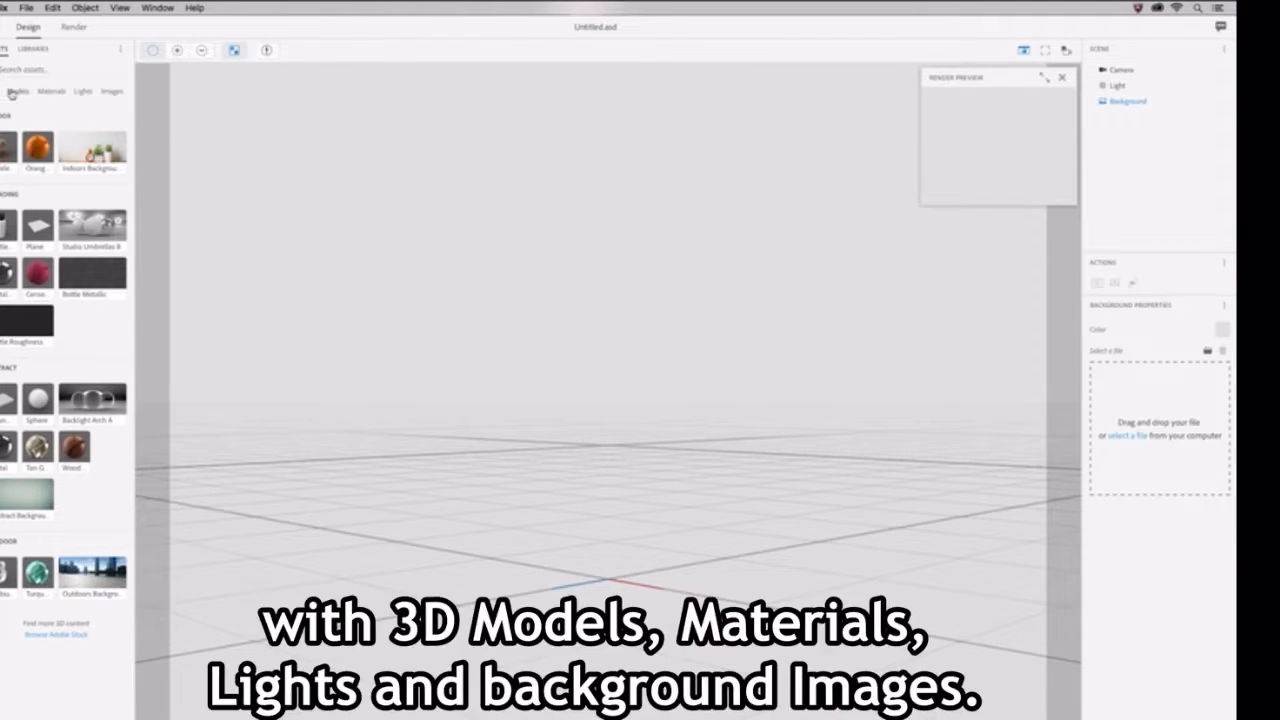
# Step: Look through the Models, Materials, Lights and Images asset categories, ending back at the starter kits
pyautogui.click(15, 92)
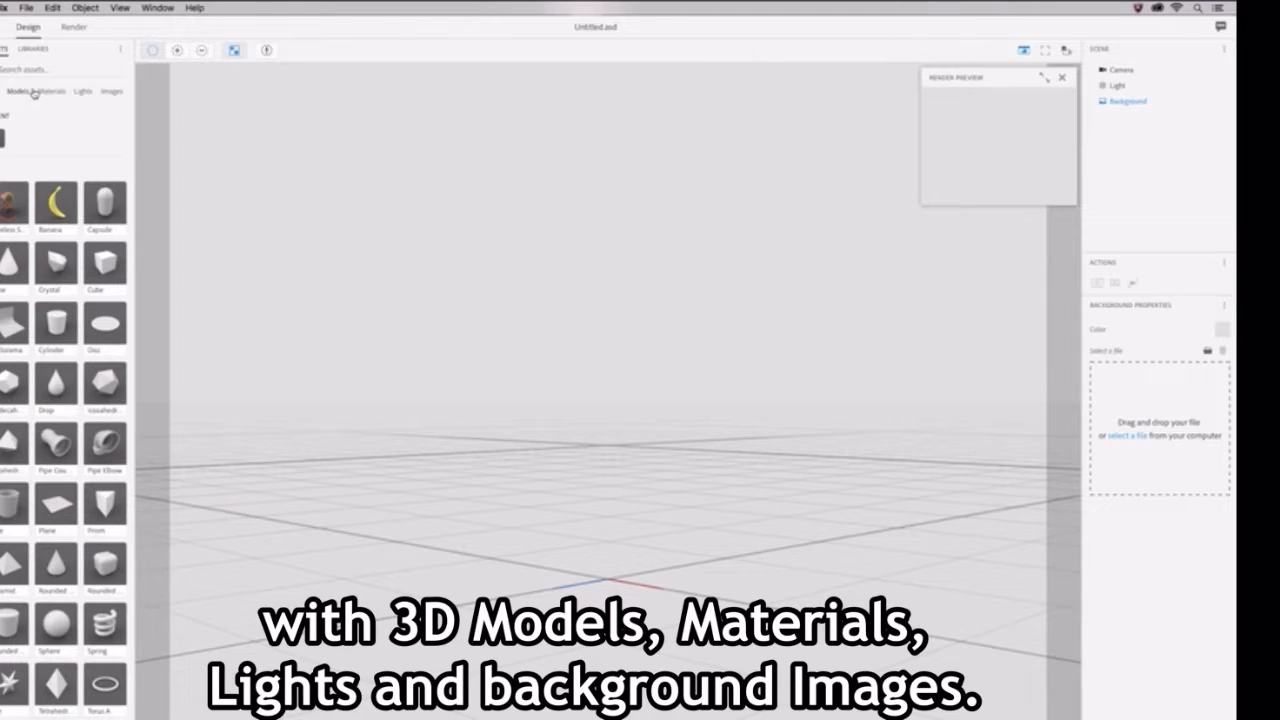
pyautogui.click(60, 92)
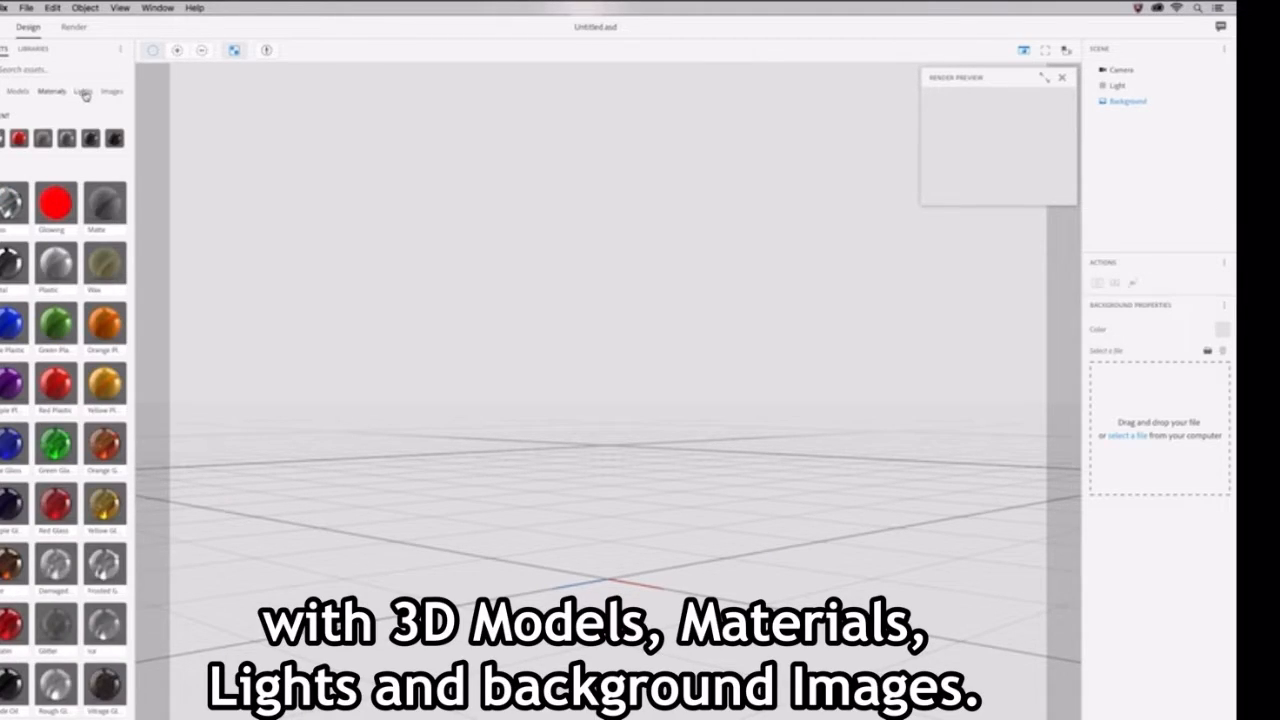
pyautogui.click(86, 92)
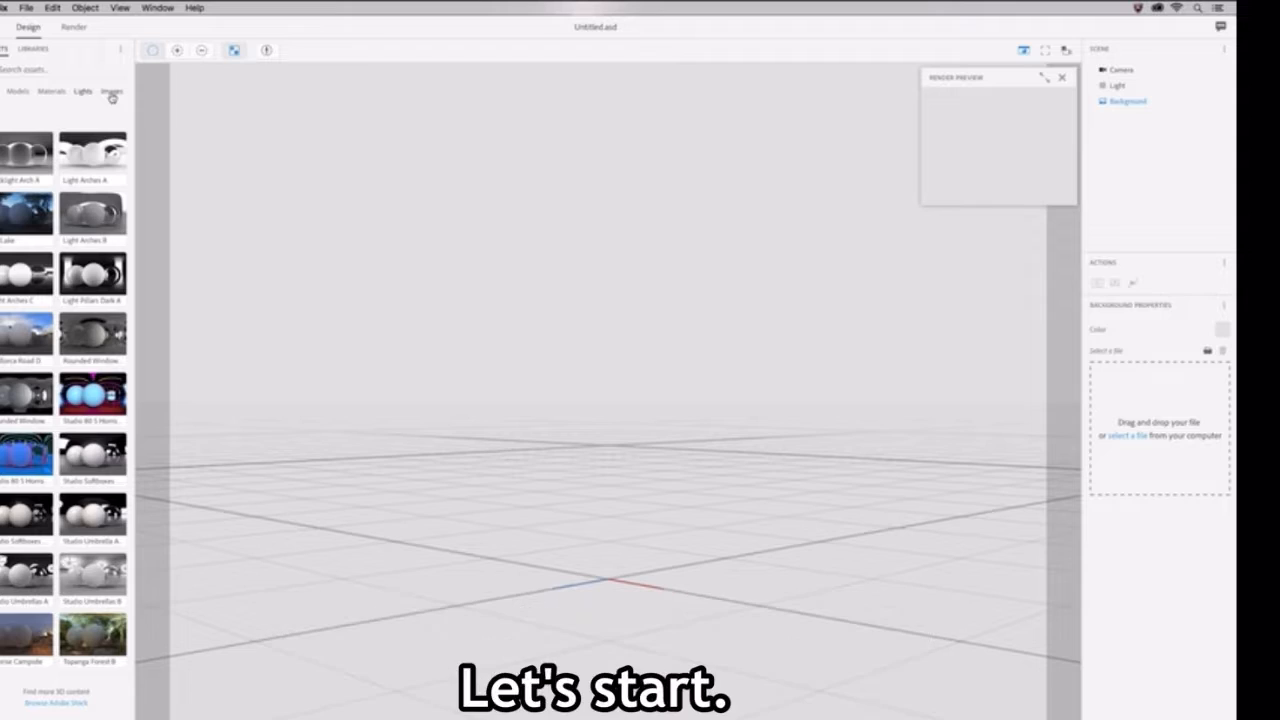
pyautogui.click(111, 92)
pyautogui.click(1, 91)
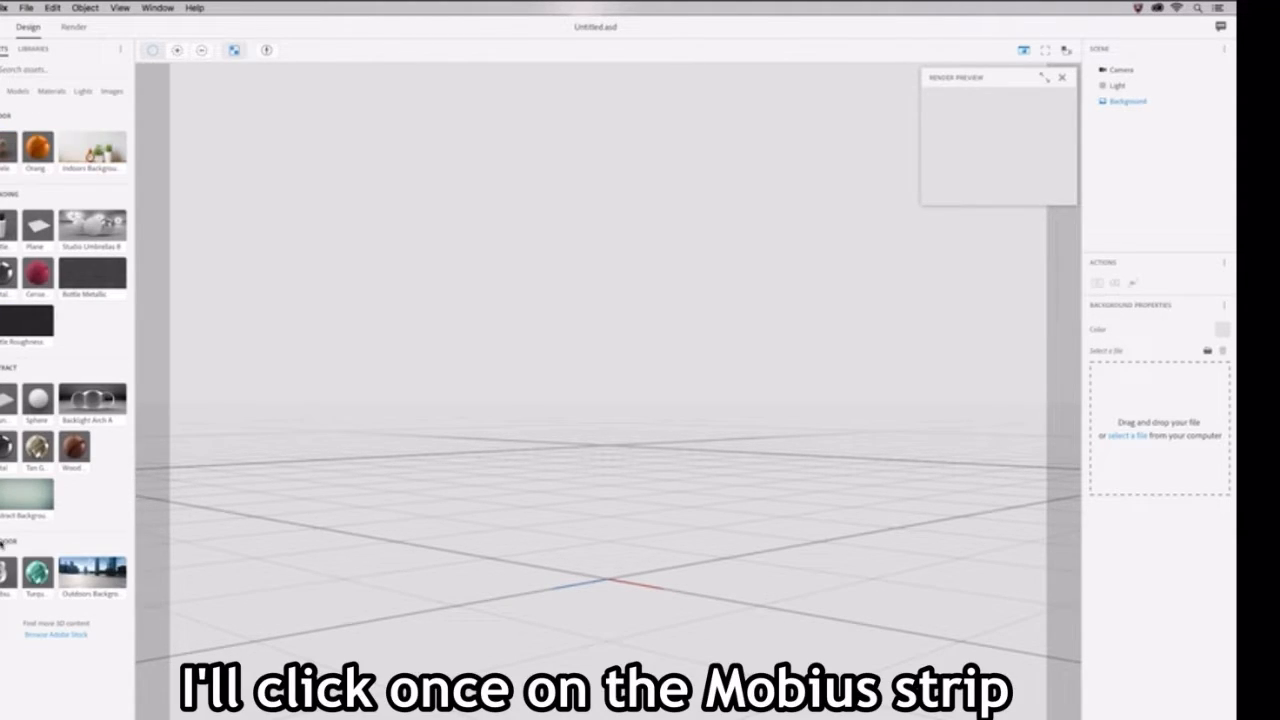
# Step: Add the outdoor kit's Mobius Strip model to the scene and select its material
pyautogui.click(4, 572)
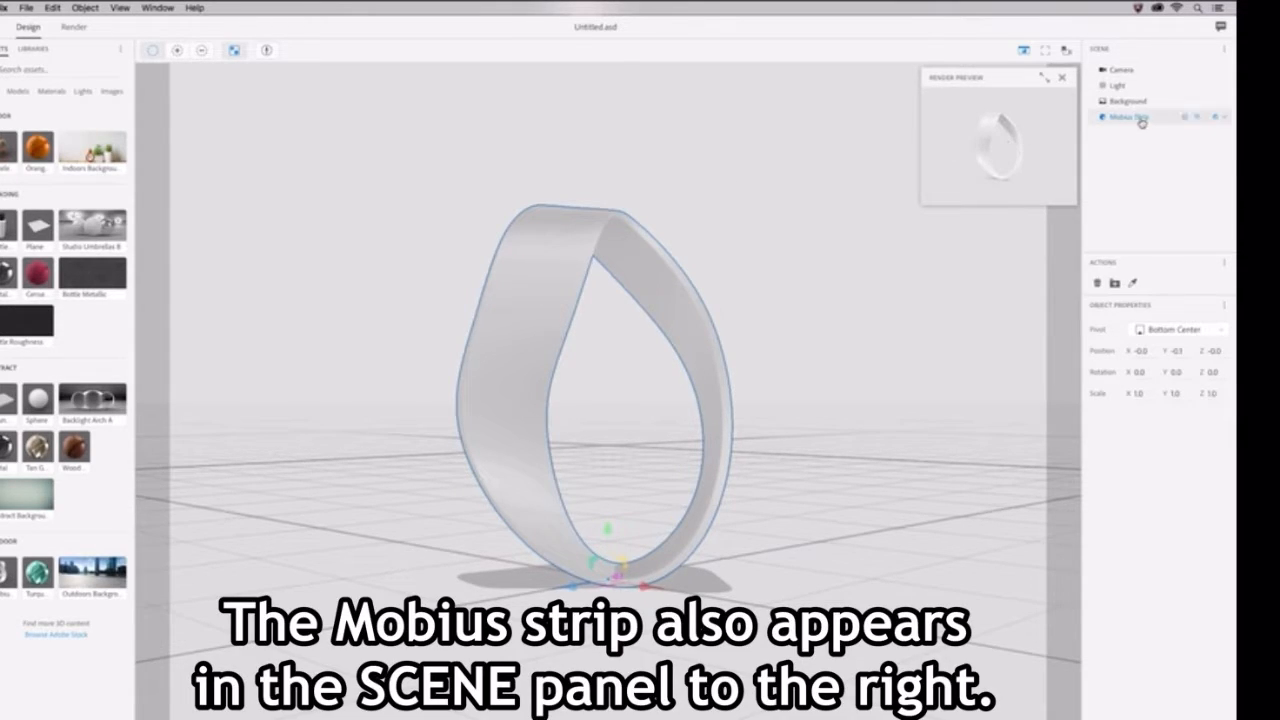
pyautogui.click(1226, 119)
pyautogui.click(1145, 132)
# Step: Search Adobe Stock for concrete and save the flat concrete slab model to the Downloads from Stock library
pyautogui.click(32, 48)
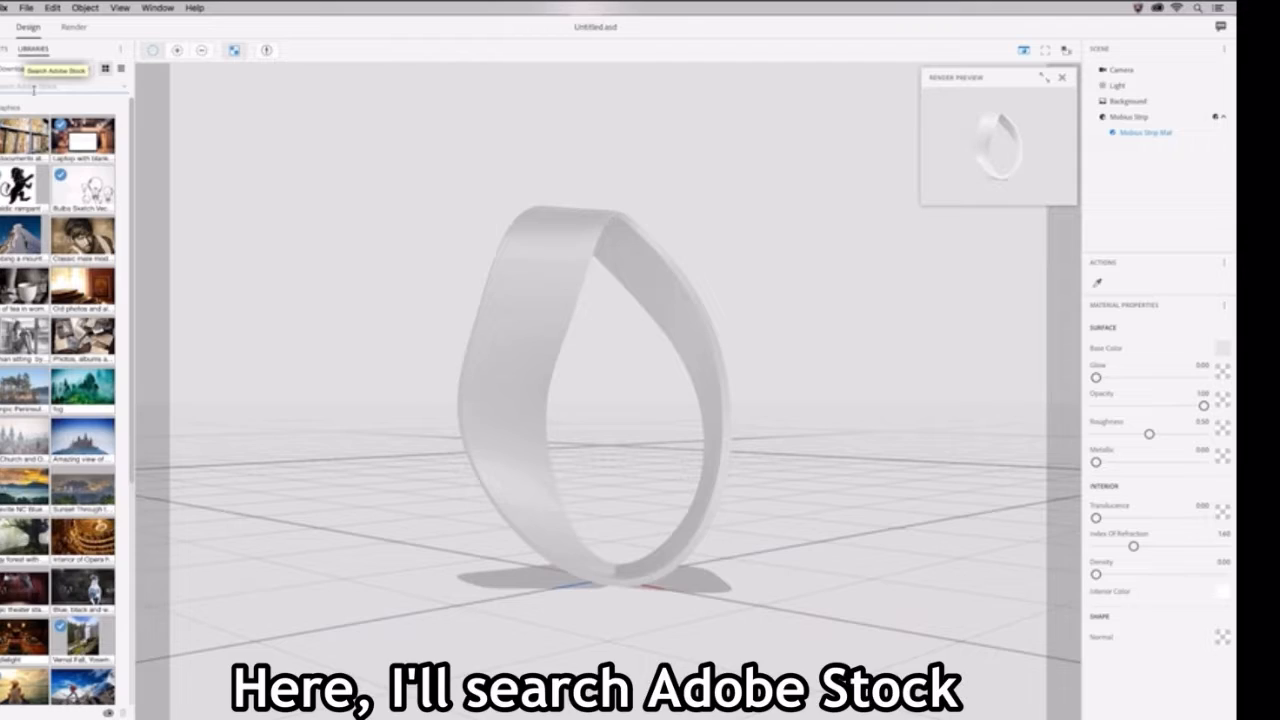
pyautogui.write('snow')
pyautogui.press('Return')
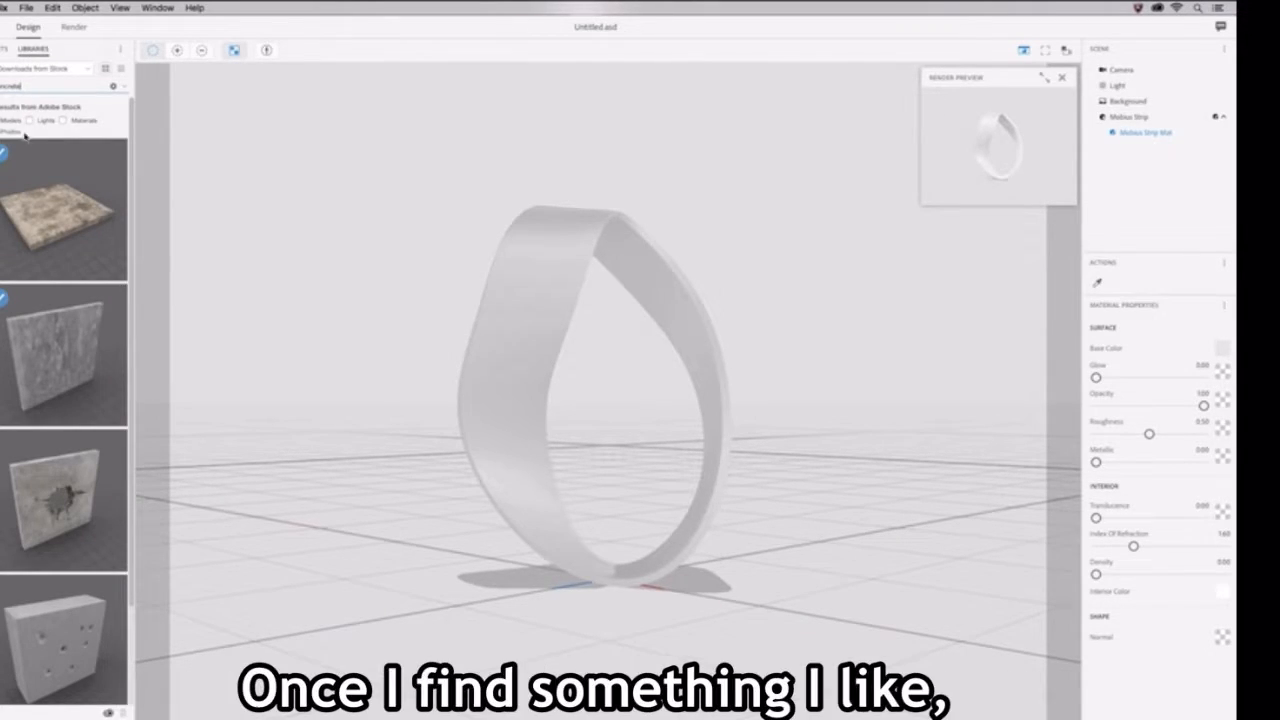
pyautogui.moveTo(30, 170)
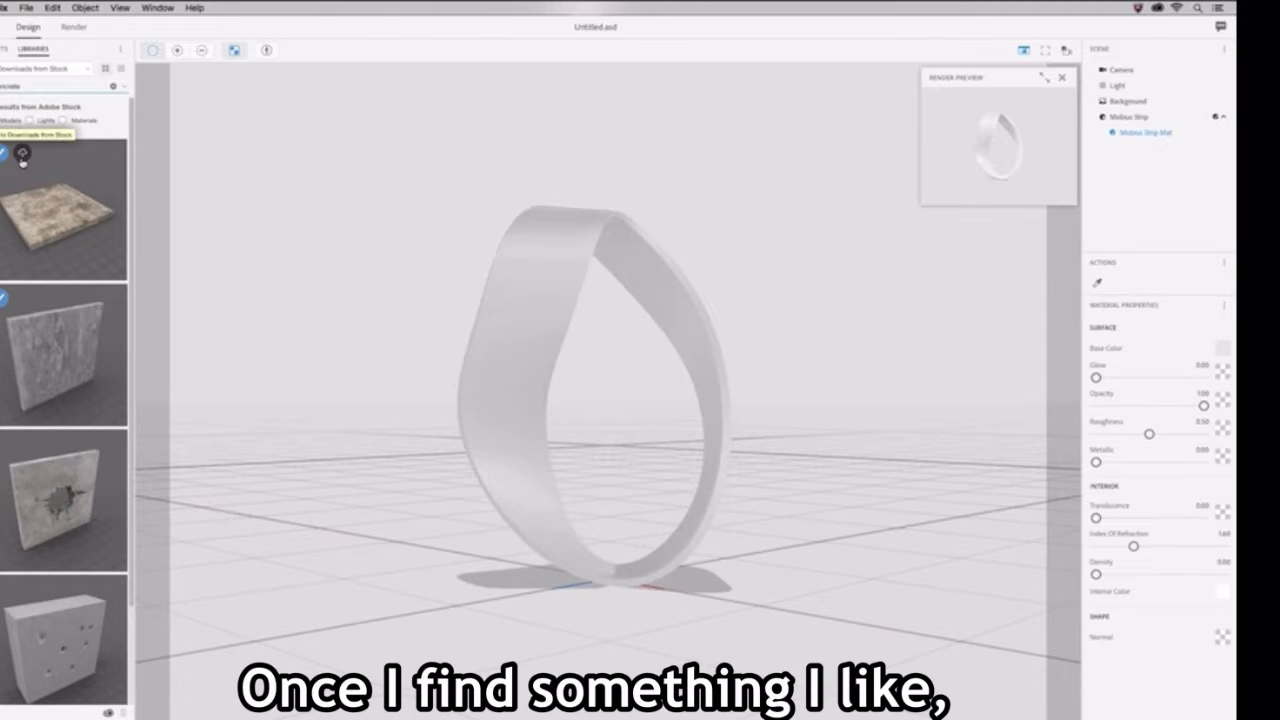
pyautogui.click(22, 158)
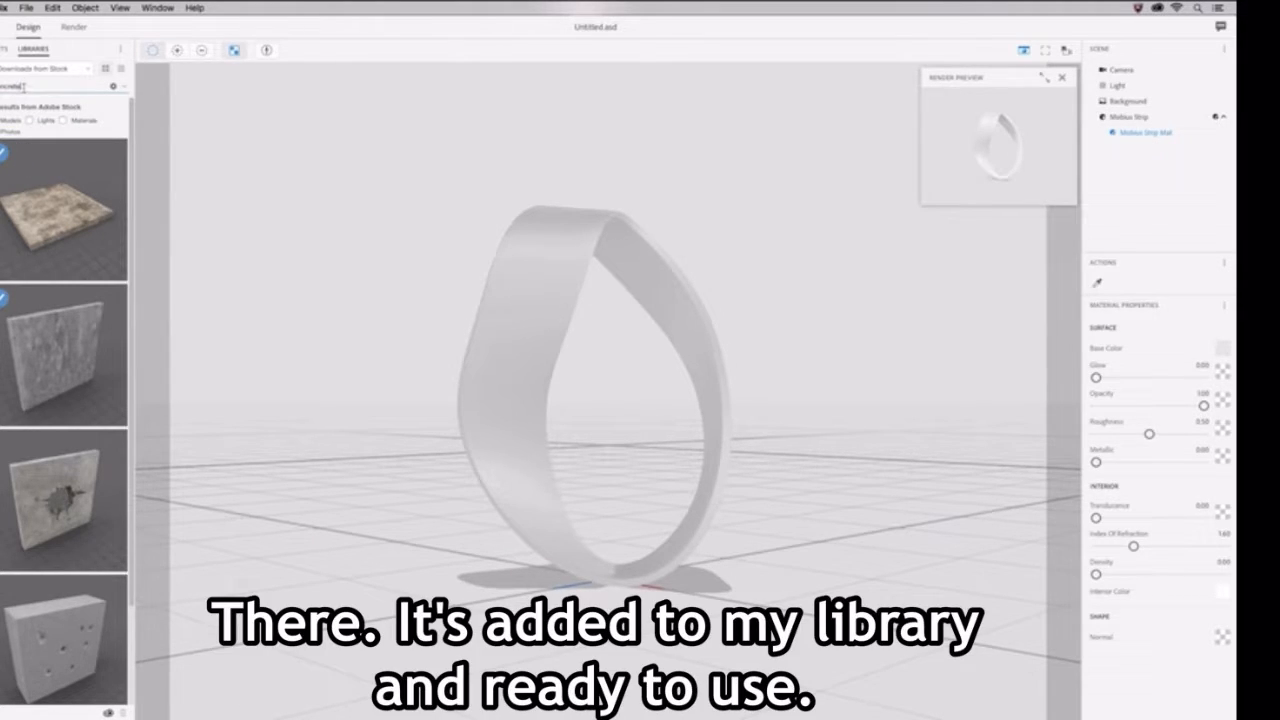
# Step: Switch to the Felix Mobius Sculpture library and place its background concrete slab model in the scene
pyautogui.click(76, 73)
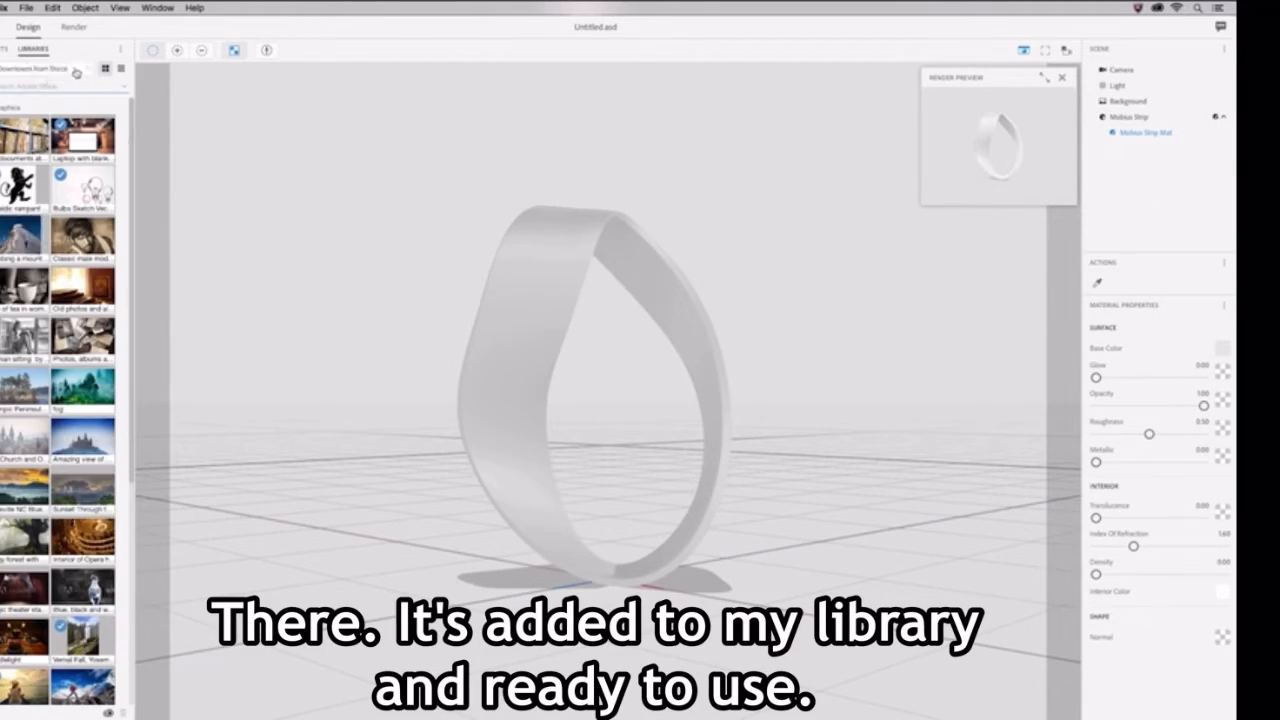
pyautogui.click(88, 69)
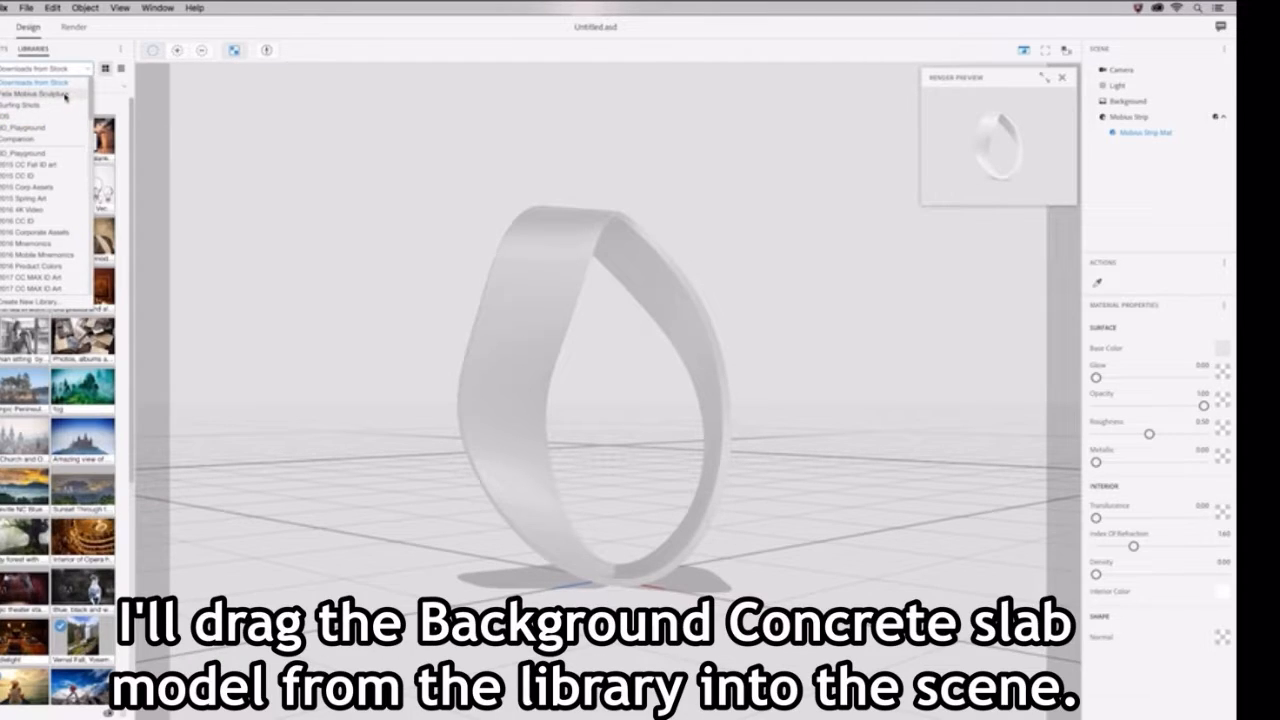
pyautogui.click(66, 96)
pyautogui.moveTo(88, 148)
pyautogui.mouseDown()
pyautogui.moveTo(164, 197)
pyautogui.moveTo(334, 246)
pyautogui.mouseUp()
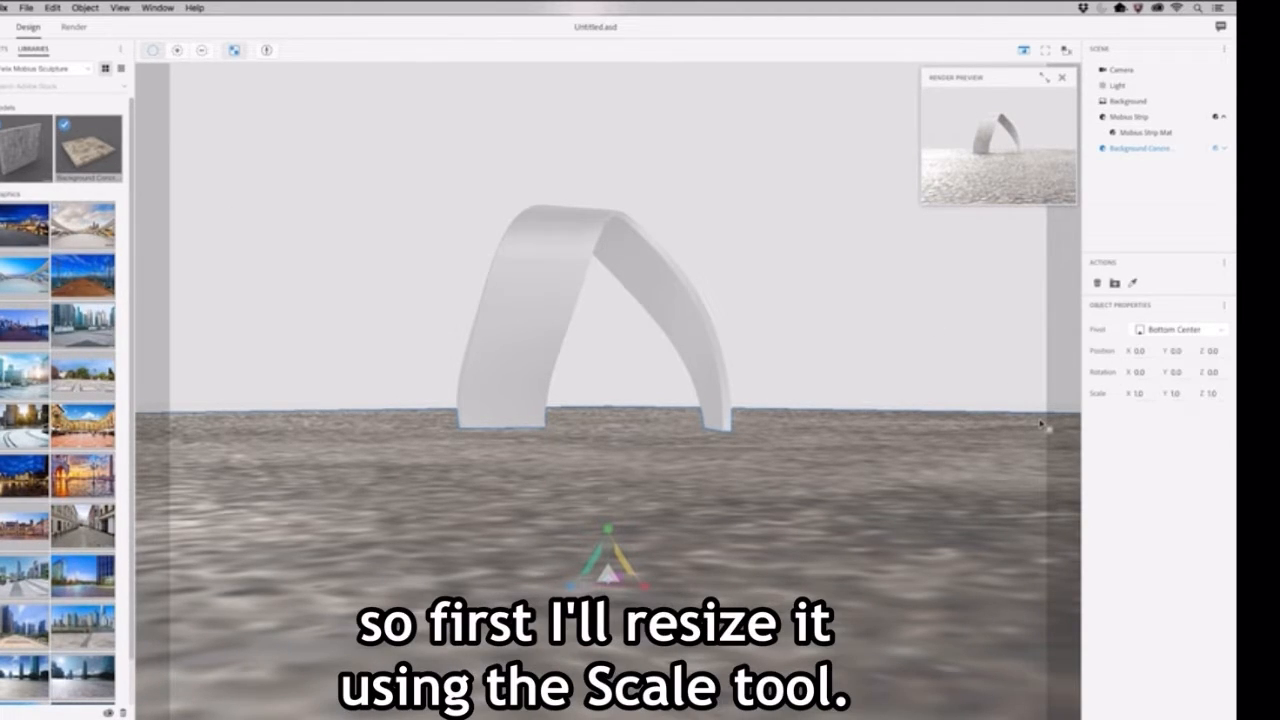
# Step: Scale the concrete slab down uniformly to about 0.2
pyautogui.moveTo(1040, 424); pyautogui.dragTo(848, 605)
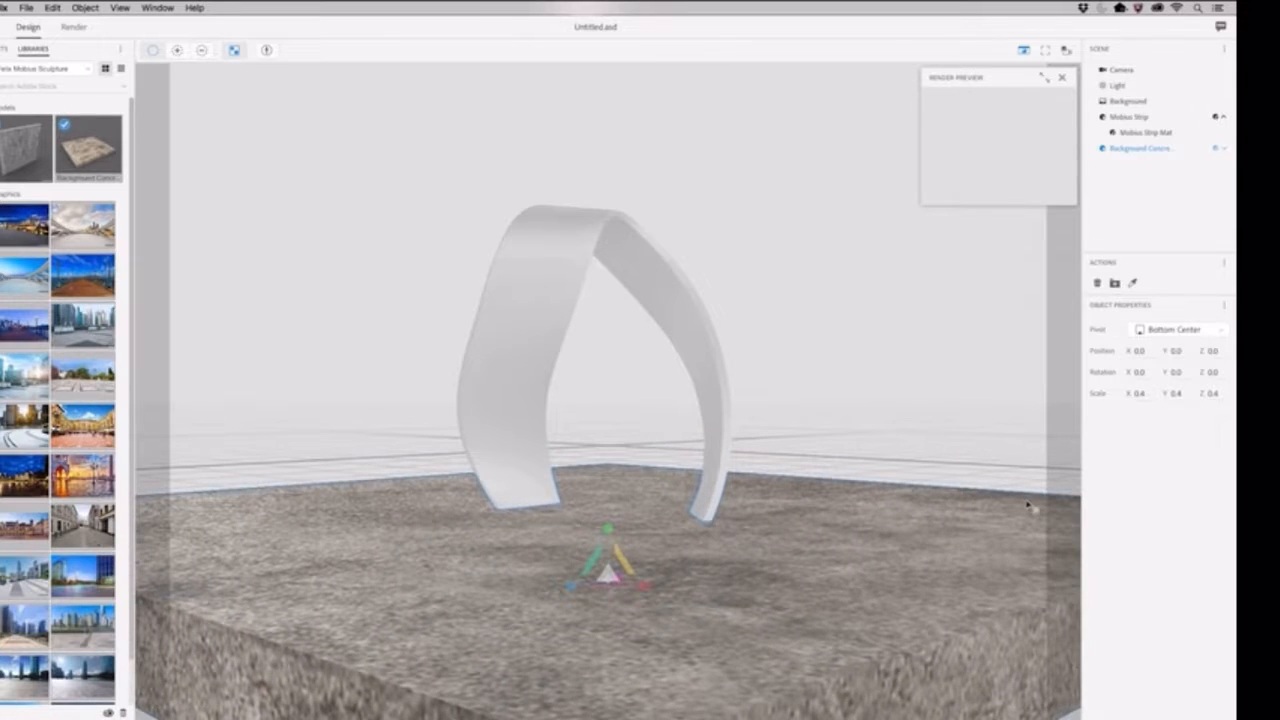
pyautogui.moveTo(1027, 505); pyautogui.dragTo(812, 566)
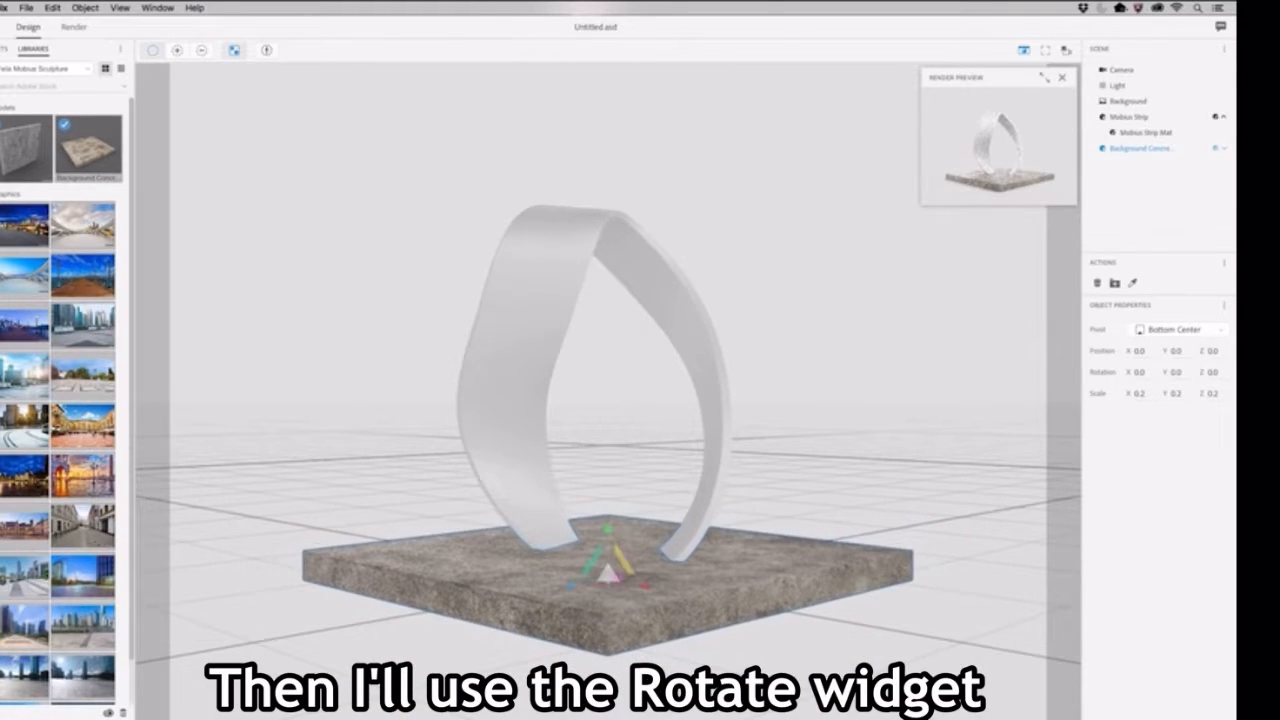
# Step: Rotate the concrete slab to about -45.6 degrees around Y and move it to about X -1.2, Z -1.8
pyautogui.press('r')
pyautogui.moveTo(626, 594); pyautogui.dragTo(572, 592)
pyautogui.press('v')
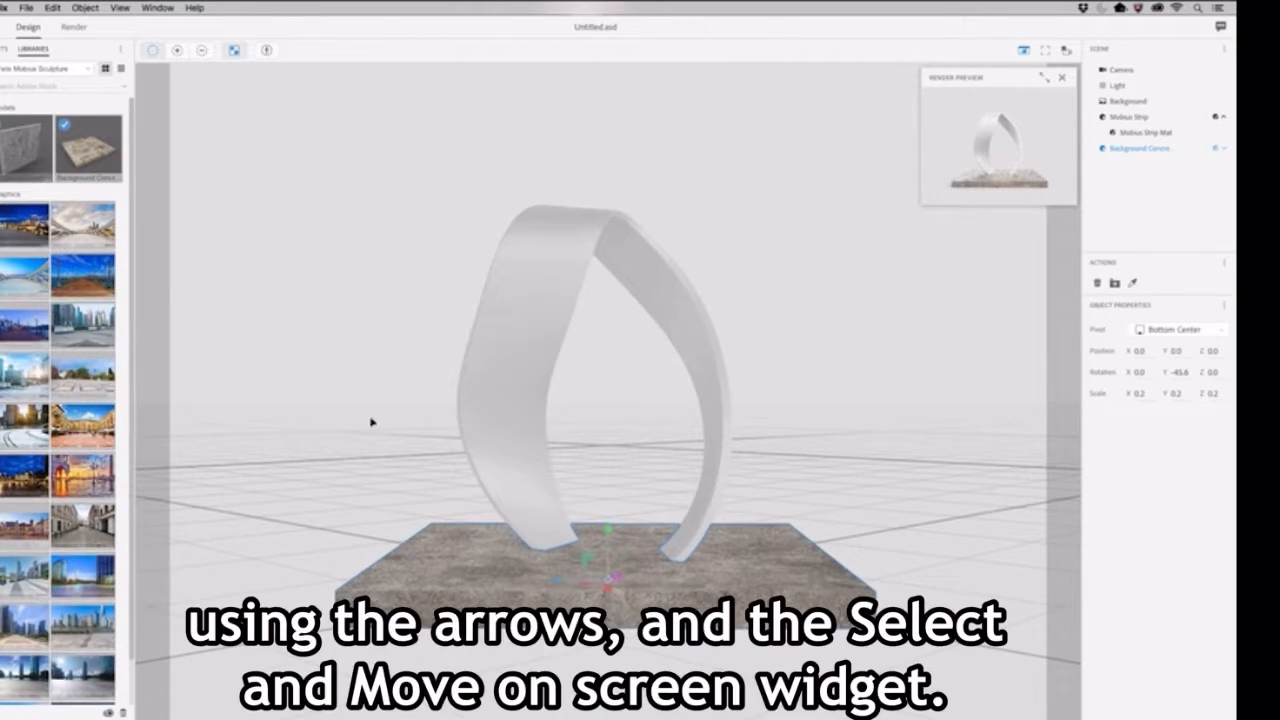
pyautogui.moveTo(608, 591); pyautogui.dragTo(562, 581)
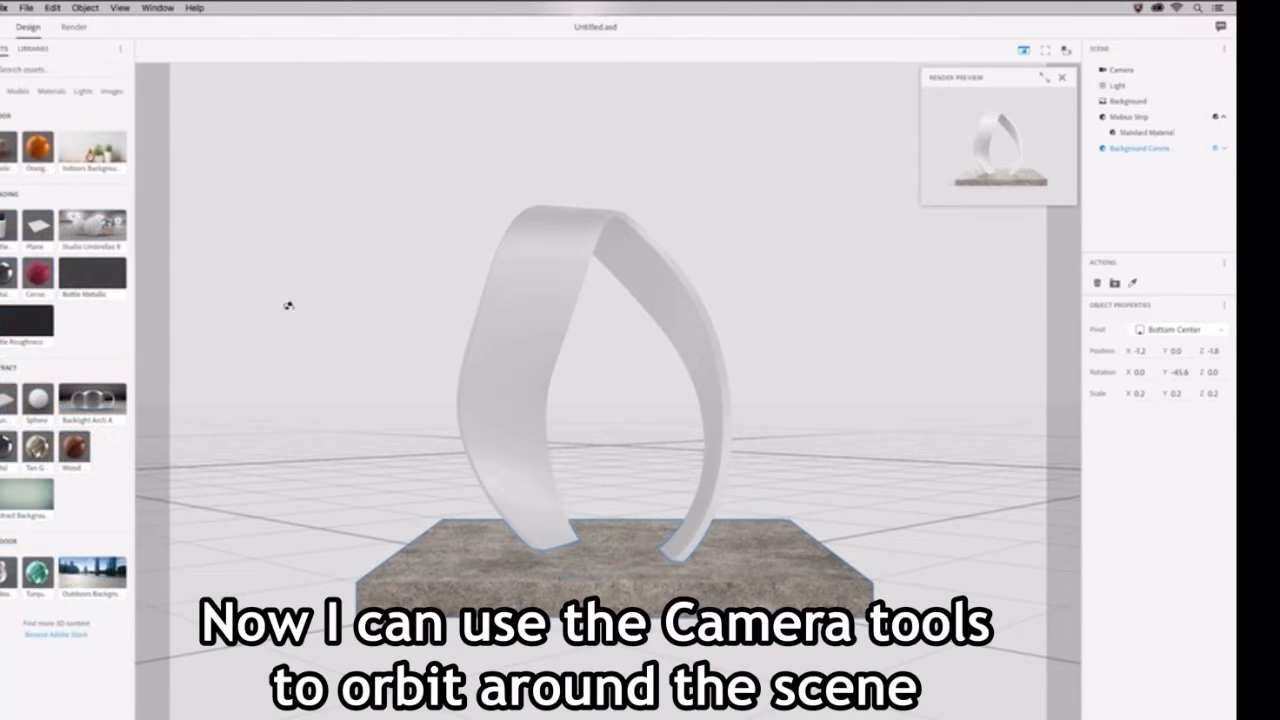
# Step: Orbit and pan the camera to see the strip and slab from a higher, angled viewpoint
pyautogui.moveTo(286, 306); pyautogui.dragTo(491, 473)
pyautogui.moveTo(554, 582); pyautogui.dragTo(554, 546)
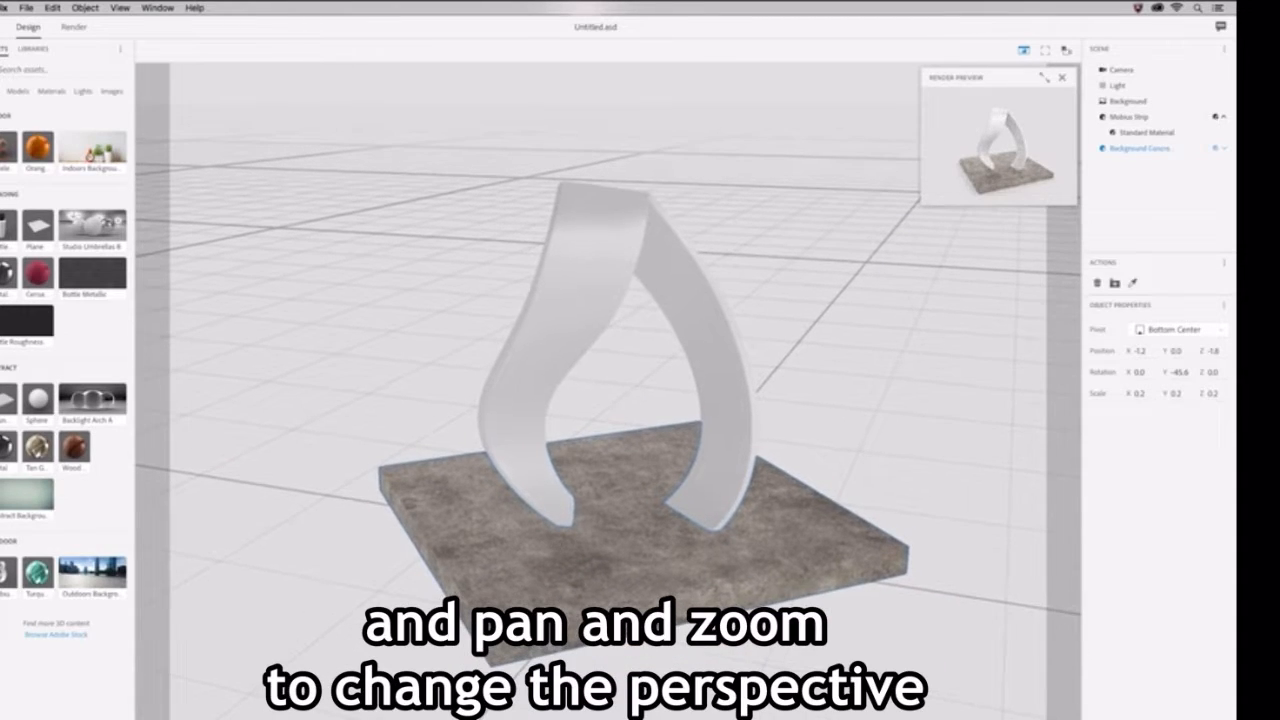
pyautogui.moveTo(541, 500)
pyautogui.mouseDown()
pyautogui.moveTo(540, 429)
pyautogui.moveTo(576, 621)
pyautogui.mouseUp()
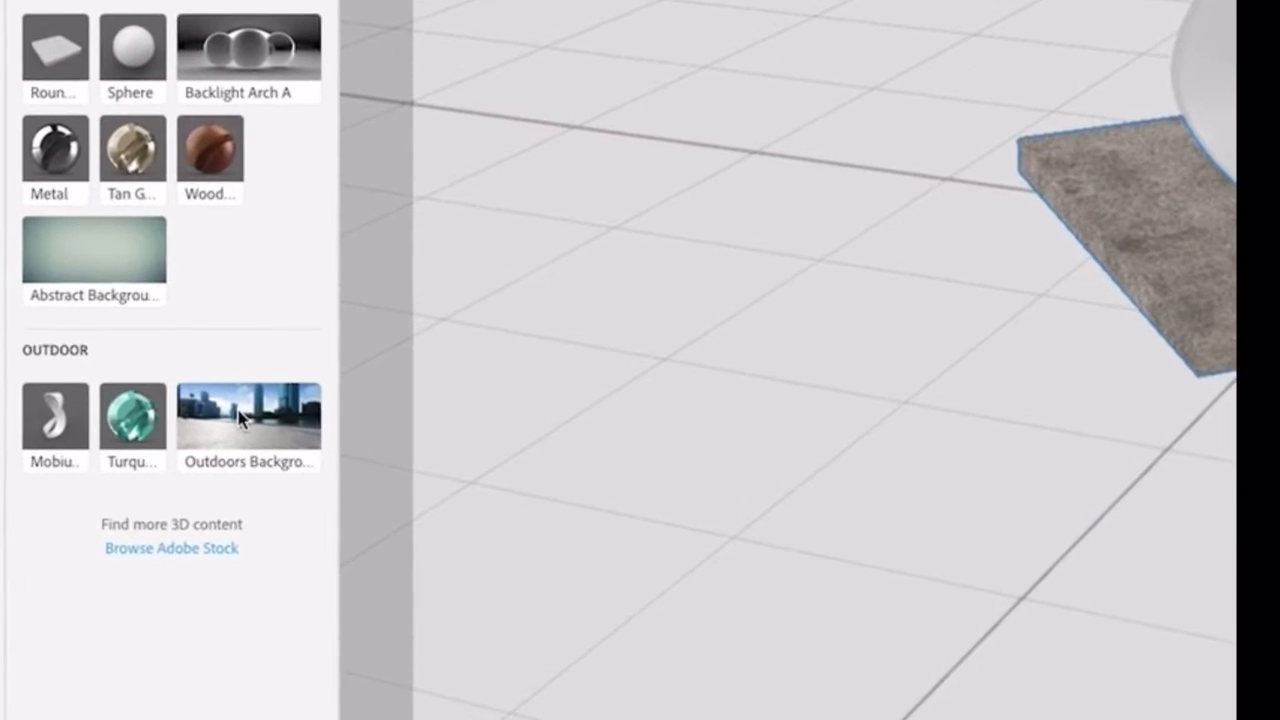
# Step: Add the outdoors background image, align the camera to it, and return to the Select and Move tool
pyautogui.click(240, 418)
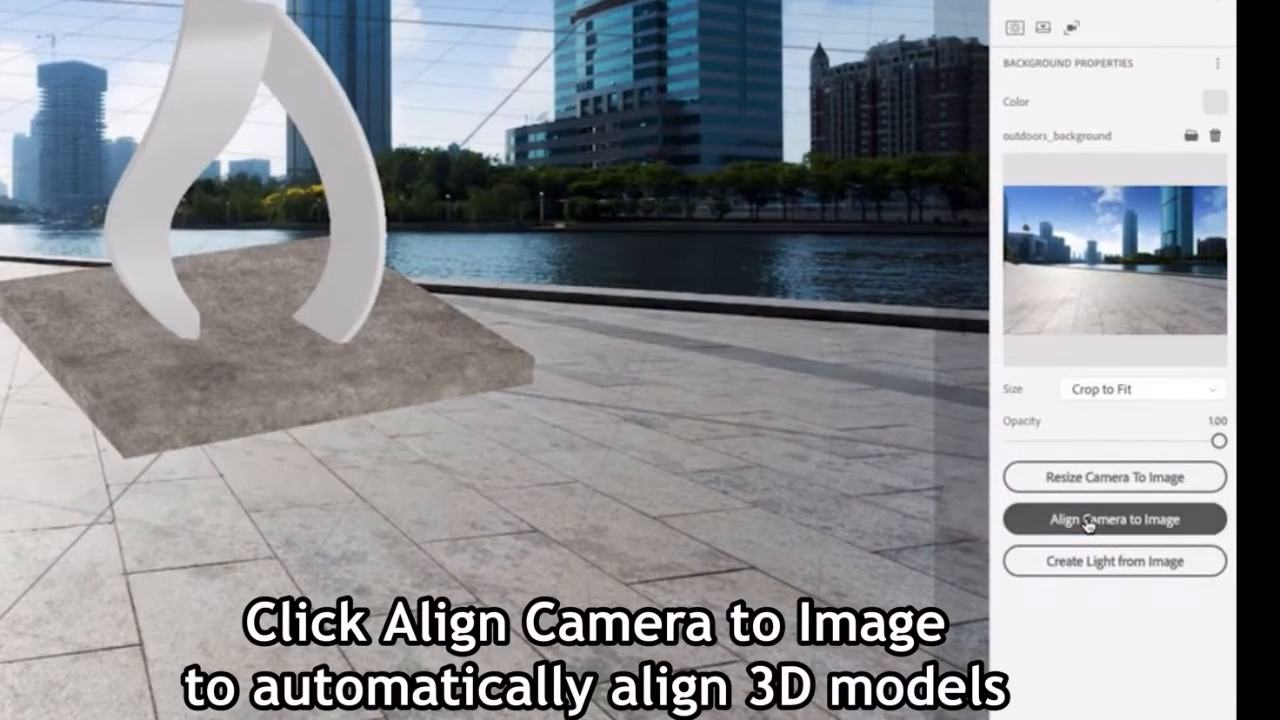
pyautogui.click(1107, 552)
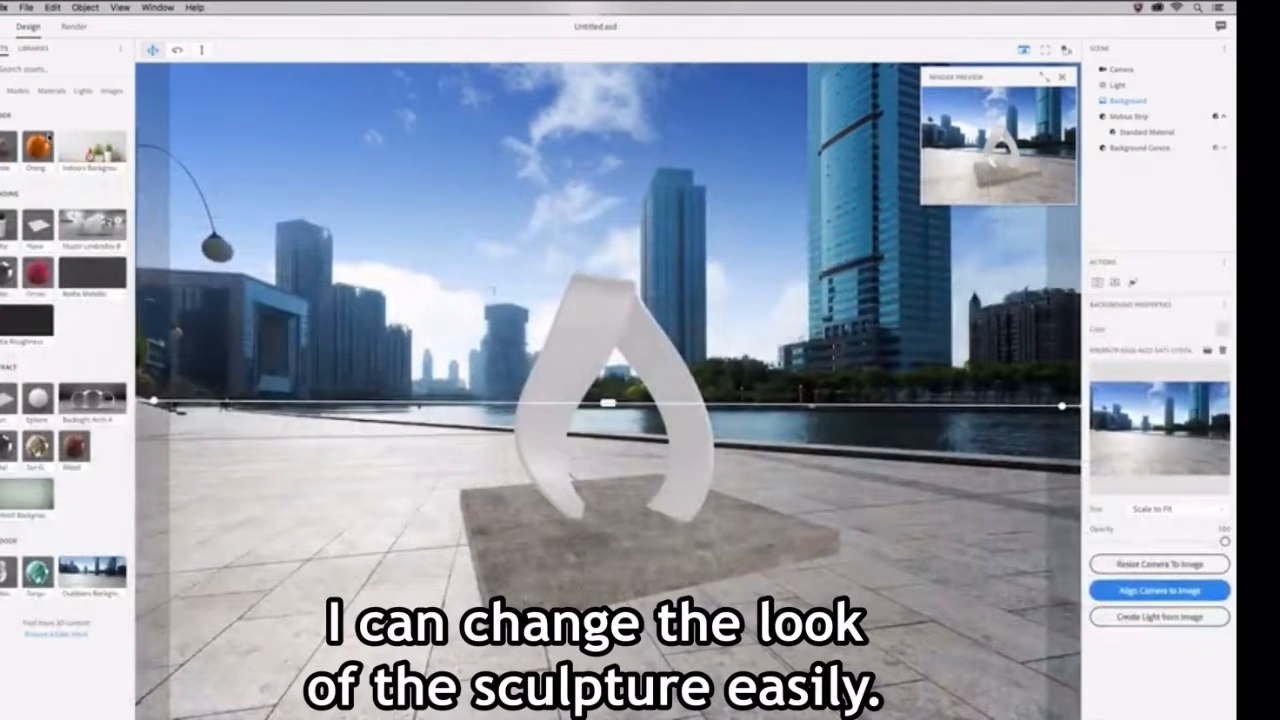
pyautogui.press('v')
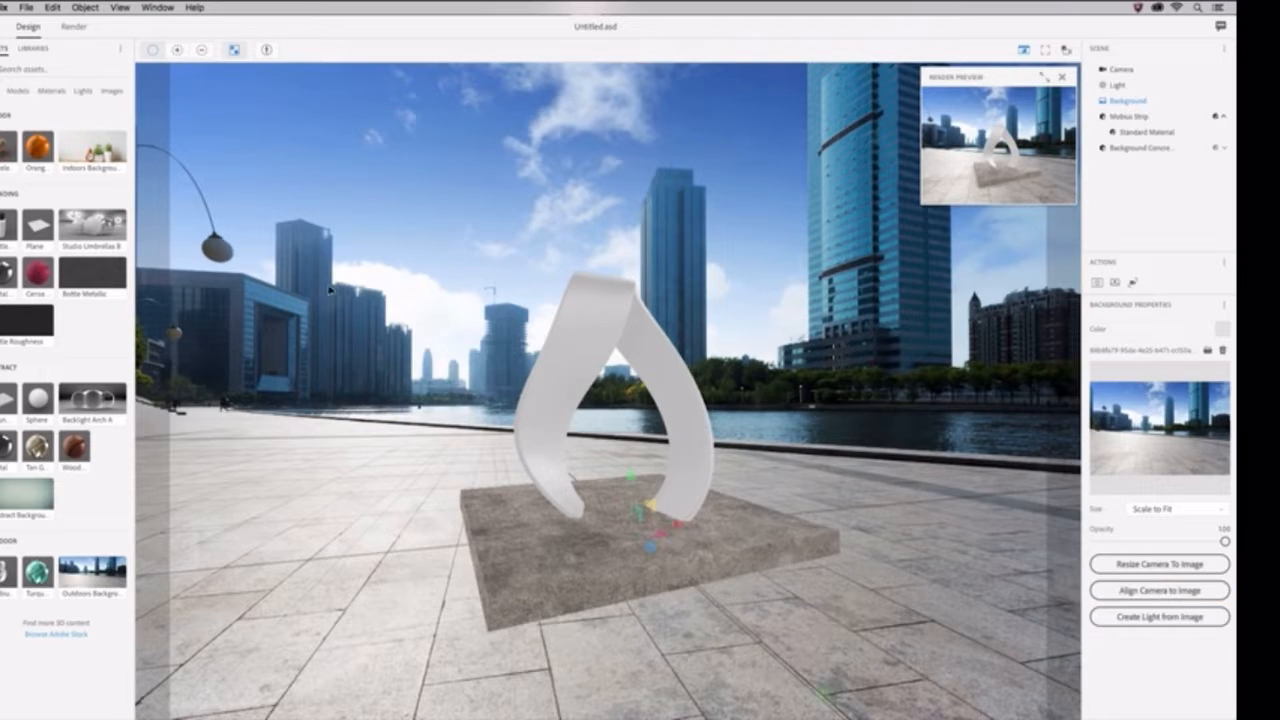
# Step: Select the Mobius strip and apply the turquoise glass material to it
pyautogui.click(590, 338)
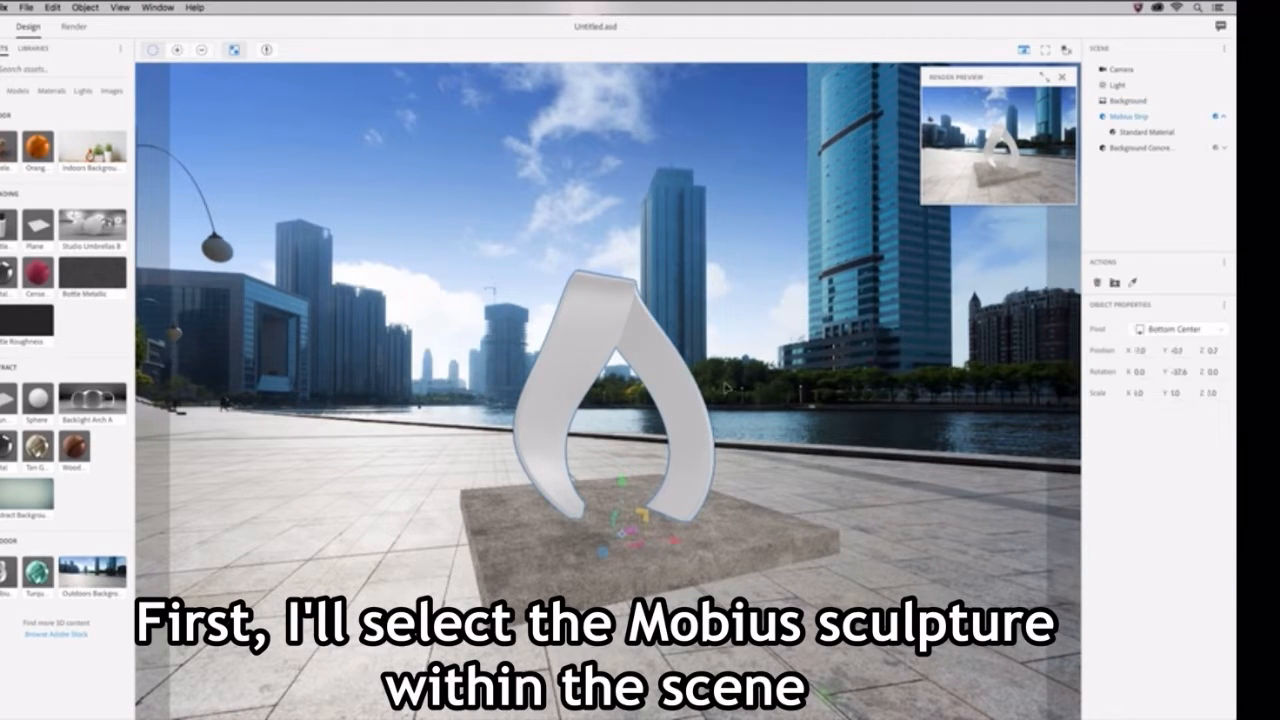
pyautogui.click(1120, 118)
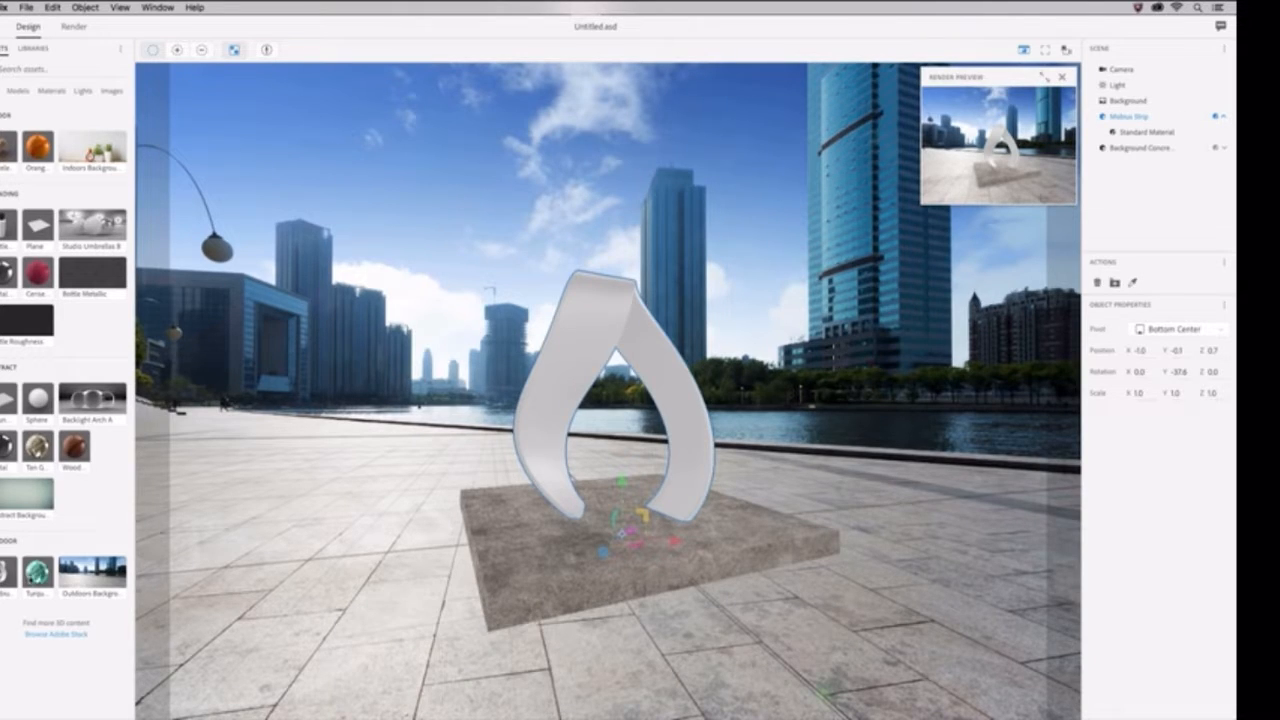
pyautogui.click(33, 577)
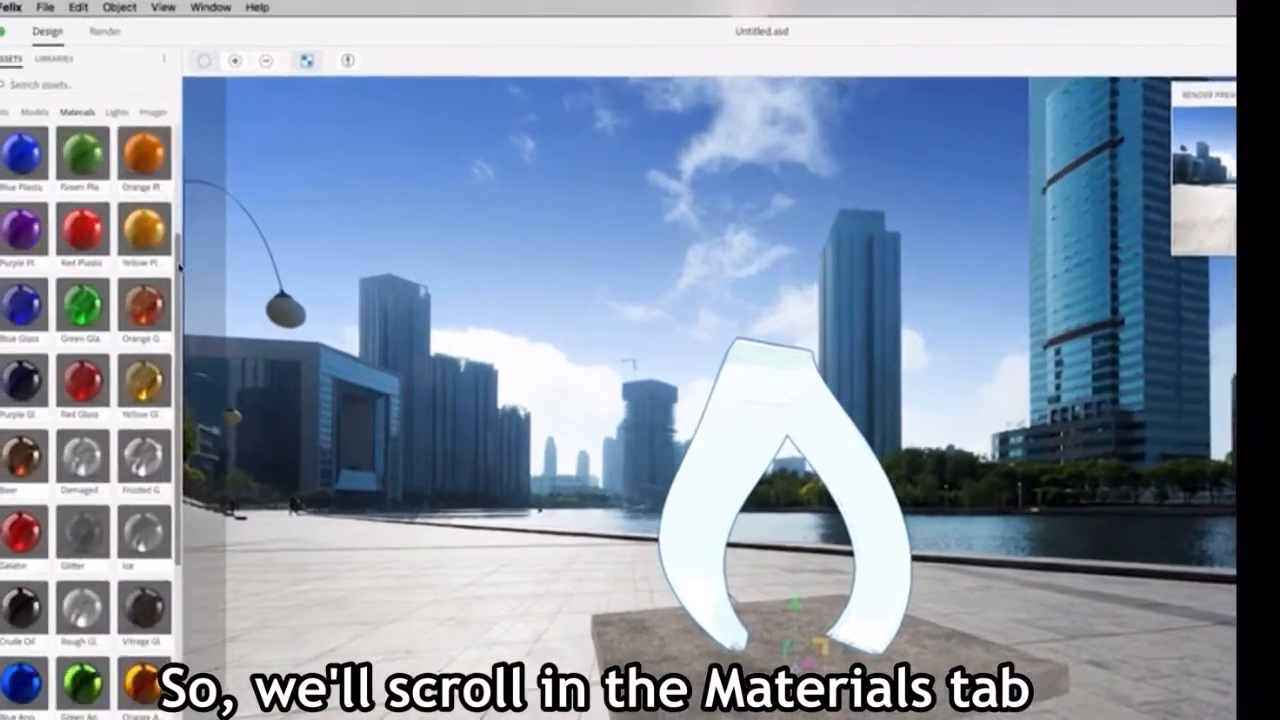
# Step: Apply the Aluminum material to the Mobius strip
pyautogui.scroll(-10, 128, 351)
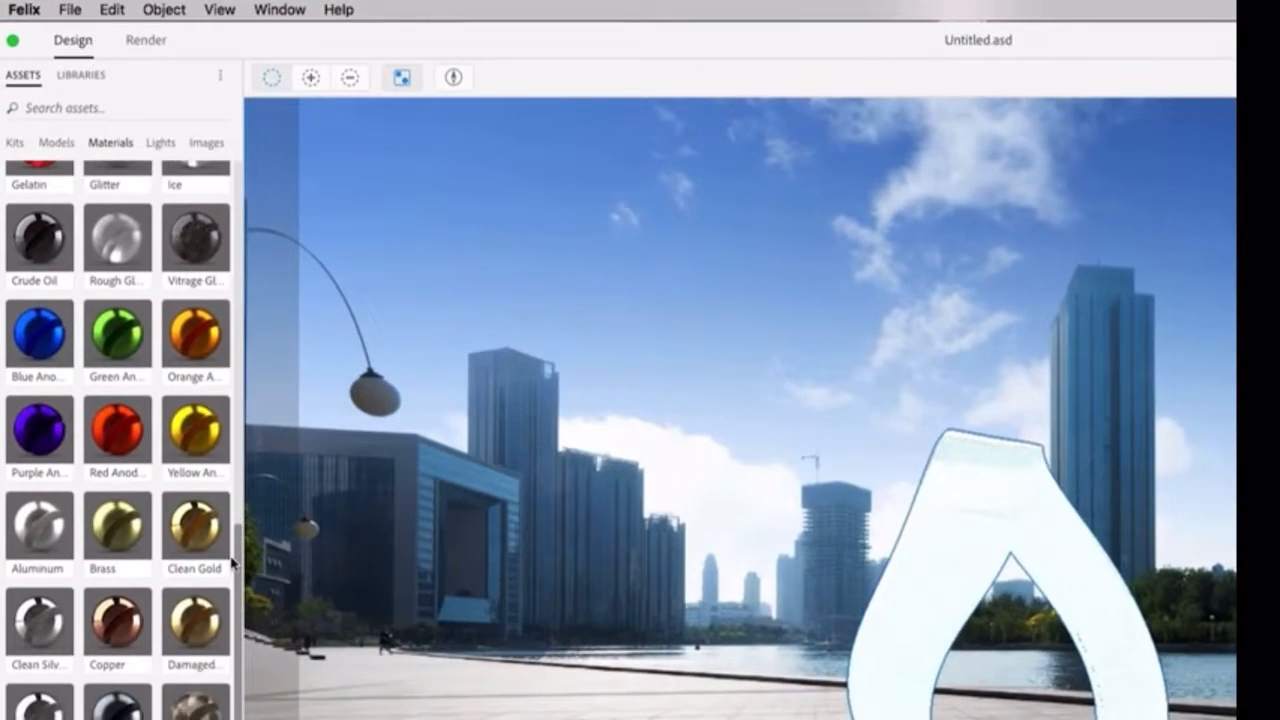
pyautogui.moveTo(39, 525); pyautogui.dragTo(1012, 552)
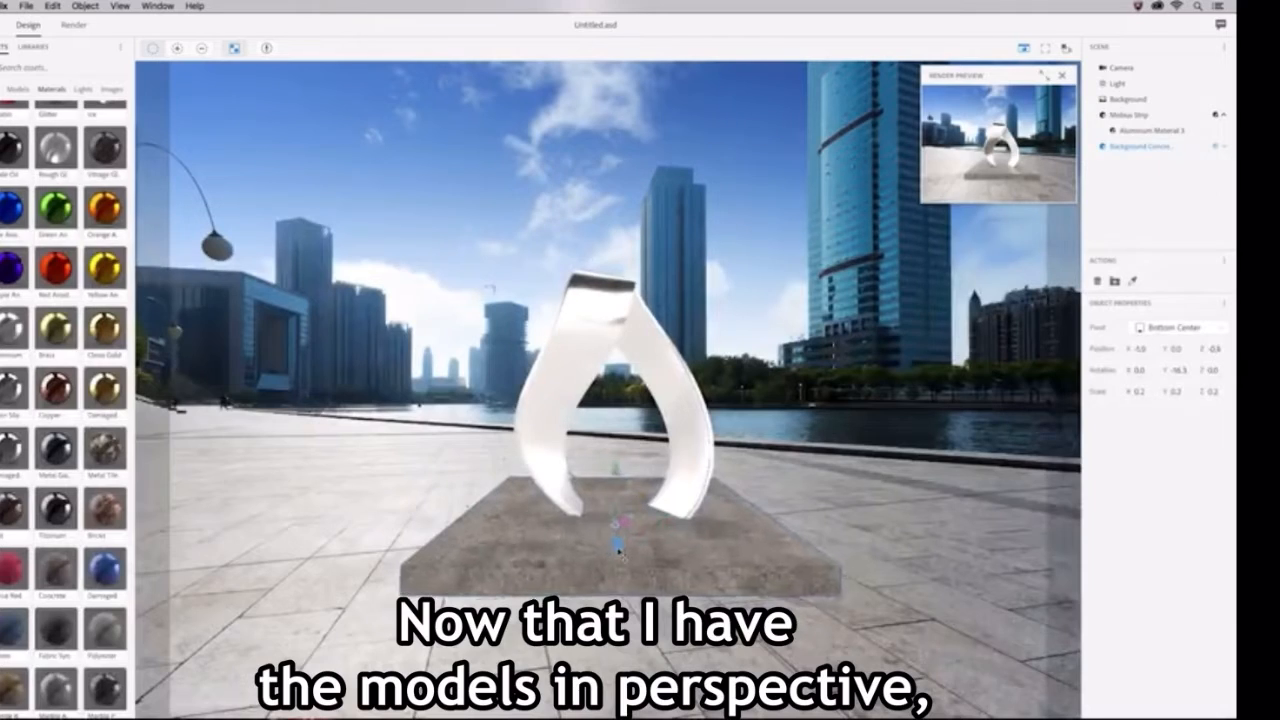
# Step: Move the concrete slab to about X -4.5, Z 2.7, rotate it to about -16.3 degrees around Y, and lower it slightly
pyautogui.moveTo(618, 550); pyautogui.dragTo(617, 582)
pyautogui.moveTo(676, 551); pyautogui.dragTo(641, 556)
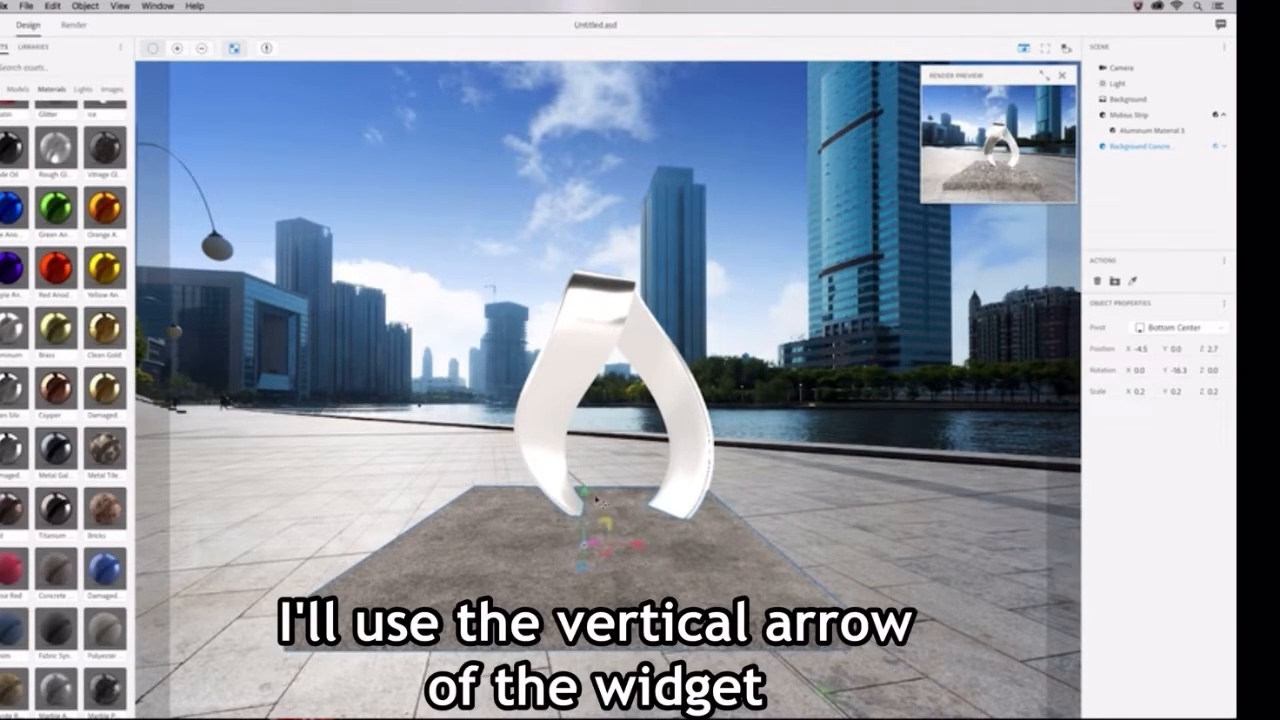
pyautogui.moveTo(587, 494); pyautogui.dragTo(588, 502)
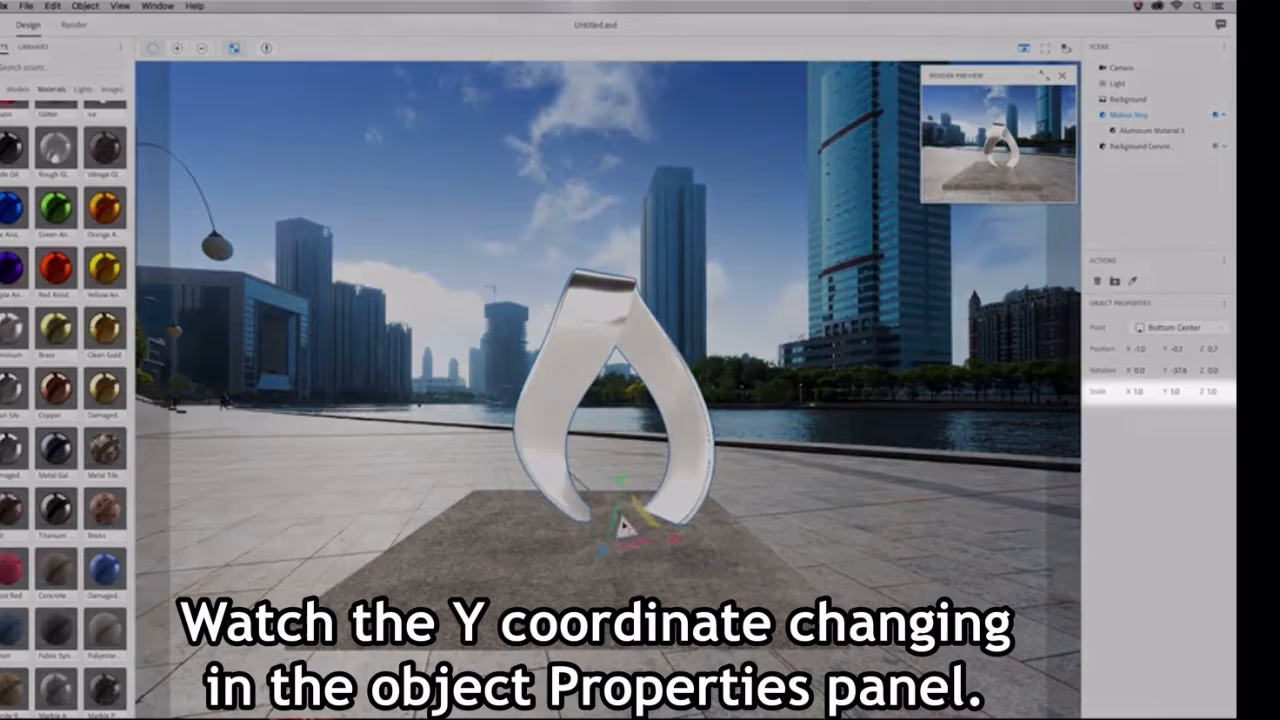
# Step: Scale the Mobius strip up to about 1.3 and reposition it over the slab at about Y -1.9, Z 7.1
pyautogui.moveTo(625, 527); pyautogui.dragTo(700, 296)
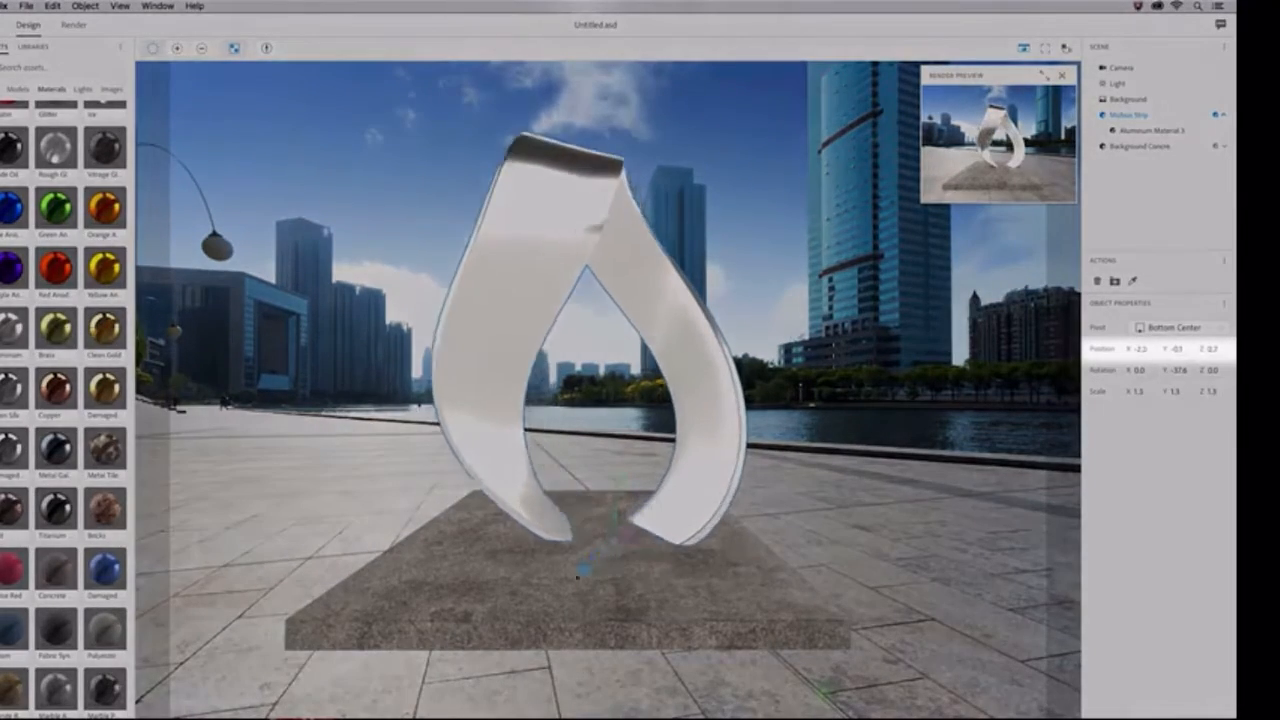
pyautogui.moveTo(573, 565)
pyautogui.mouseDown()
pyautogui.moveTo(571, 522)
pyautogui.moveTo(573, 565)
pyautogui.mouseUp()
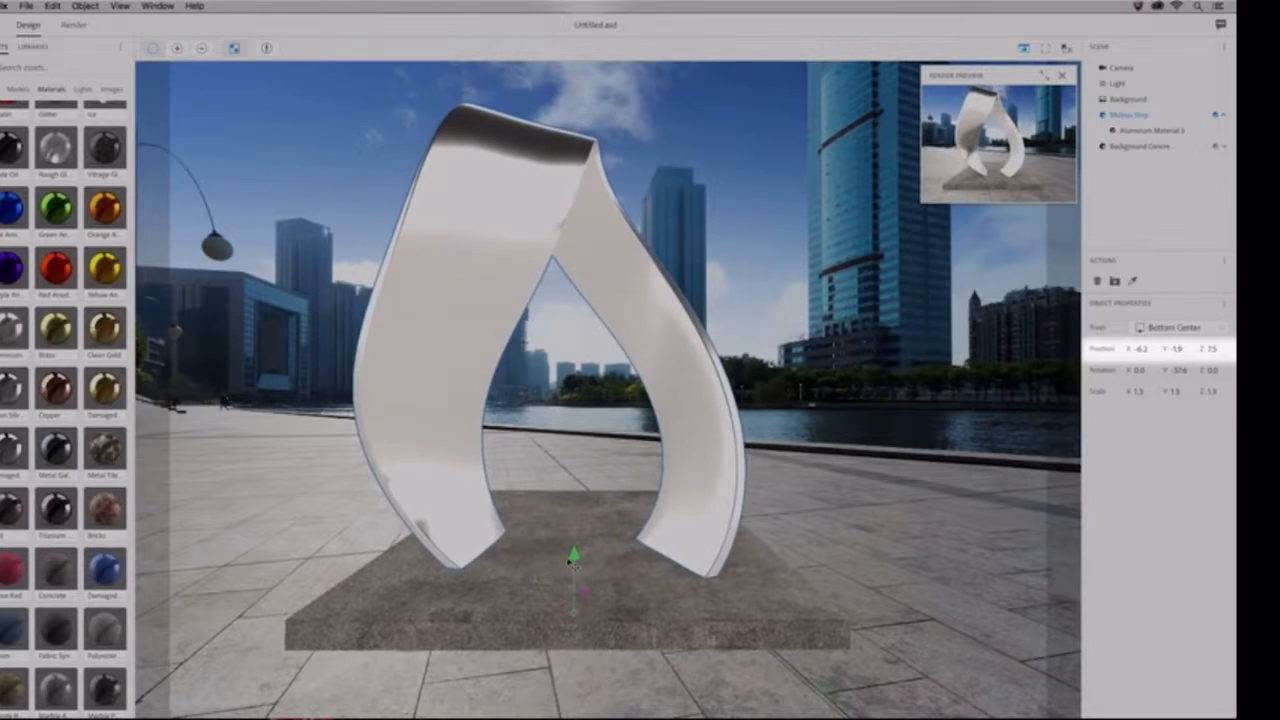
pyautogui.moveTo(626, 624); pyautogui.dragTo(581, 616)
pyautogui.moveTo(495, 634); pyautogui.dragTo(475, 698)
pyautogui.moveTo(570, 631); pyautogui.dragTo(585, 633)
pyautogui.moveTo(508, 652); pyautogui.dragTo(503, 646)
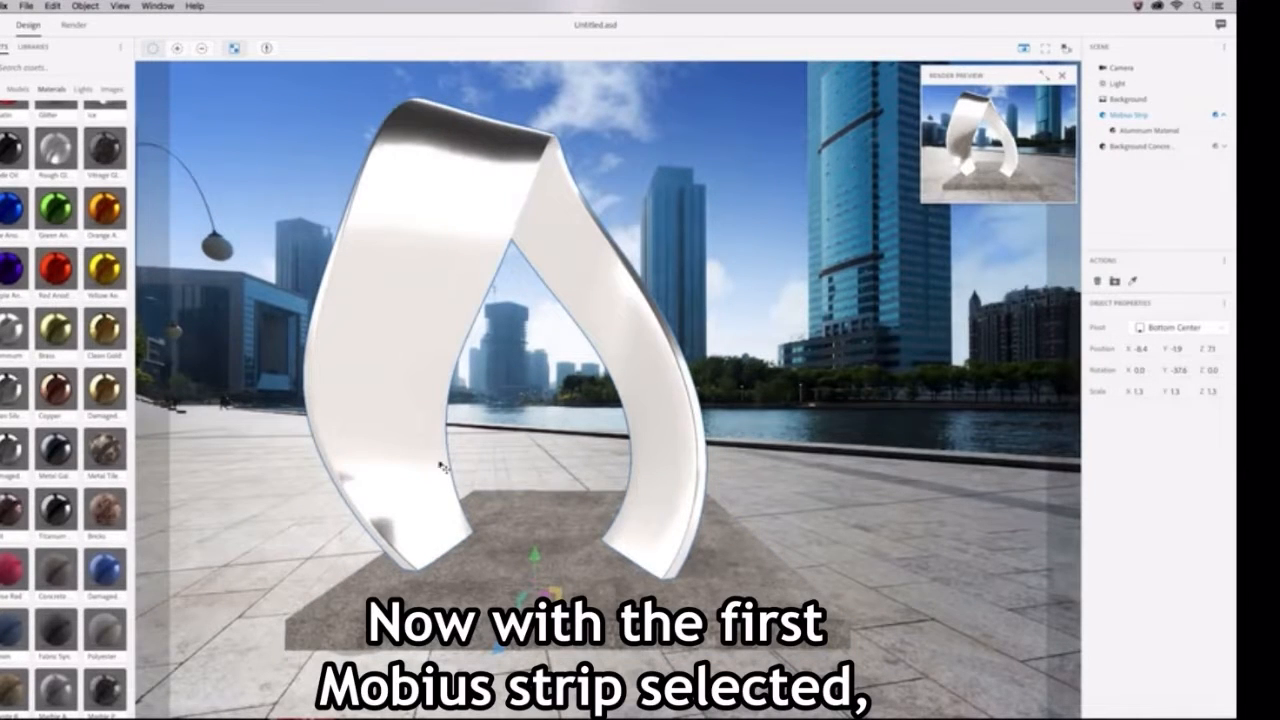
# Step: Duplicate the Mobius strip three times
pyautogui.click(58, 6)
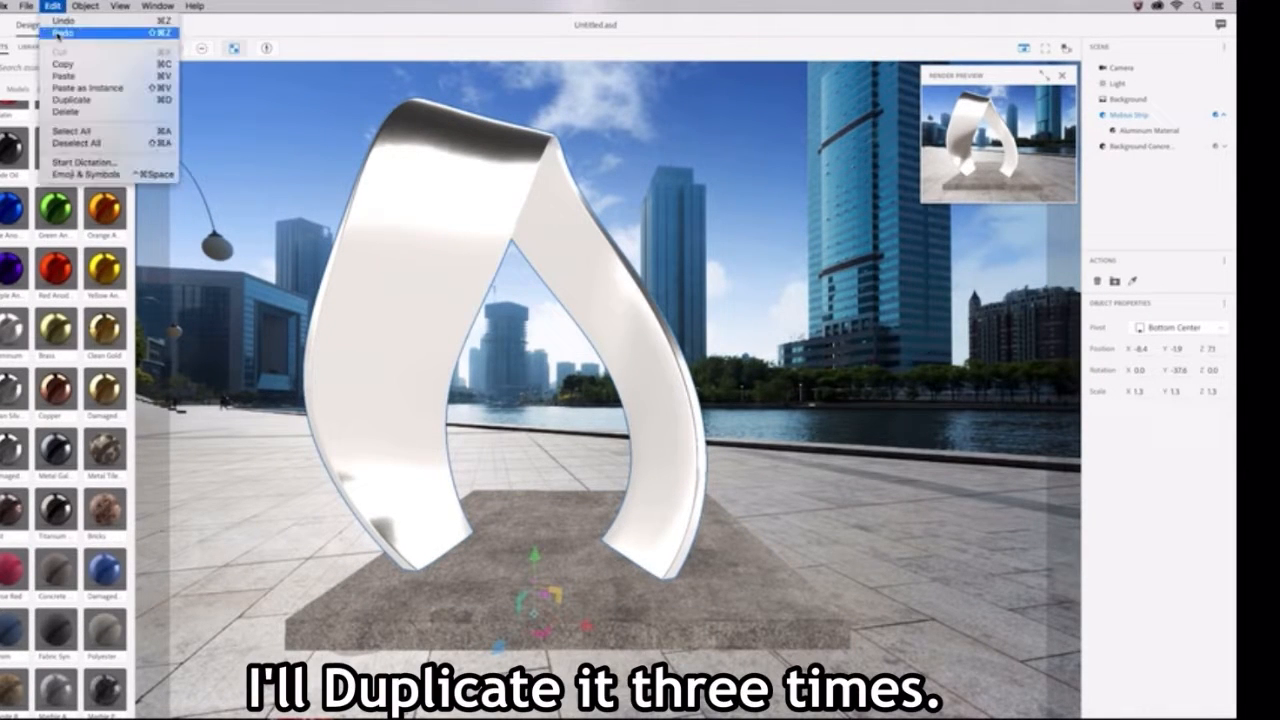
pyautogui.click(70, 100)
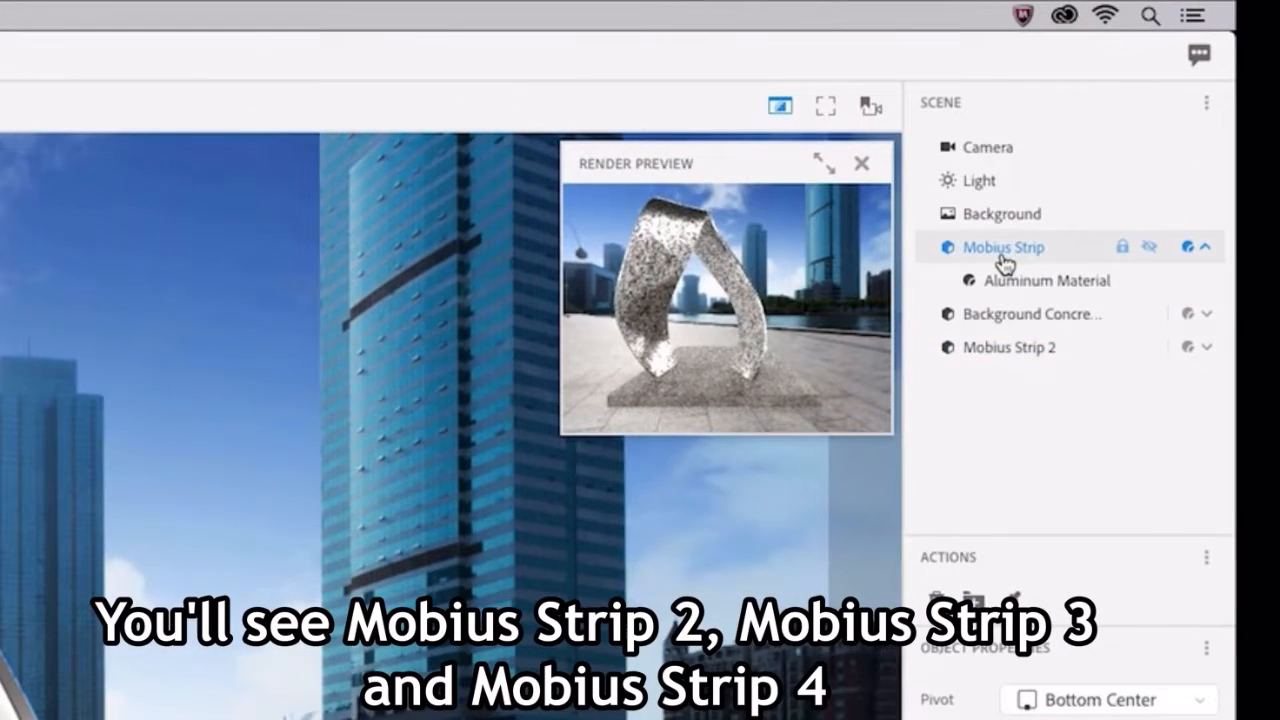
pyautogui.press('super+d')
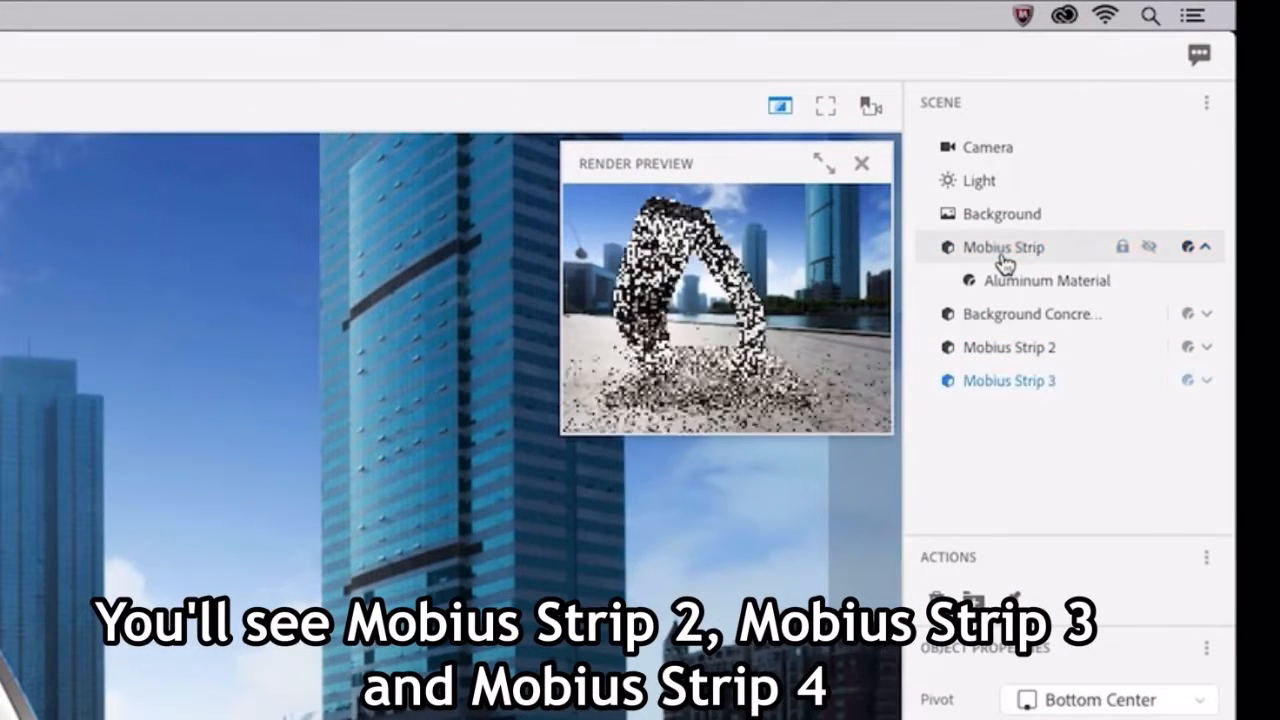
pyautogui.click(1004, 264)
pyautogui.press('super+d')
# Step: Scale Mobius Strip 2 down to about 1.1 and shift it along its local axis to about X -6.1, Z 8.8
pyautogui.click(1011, 362)
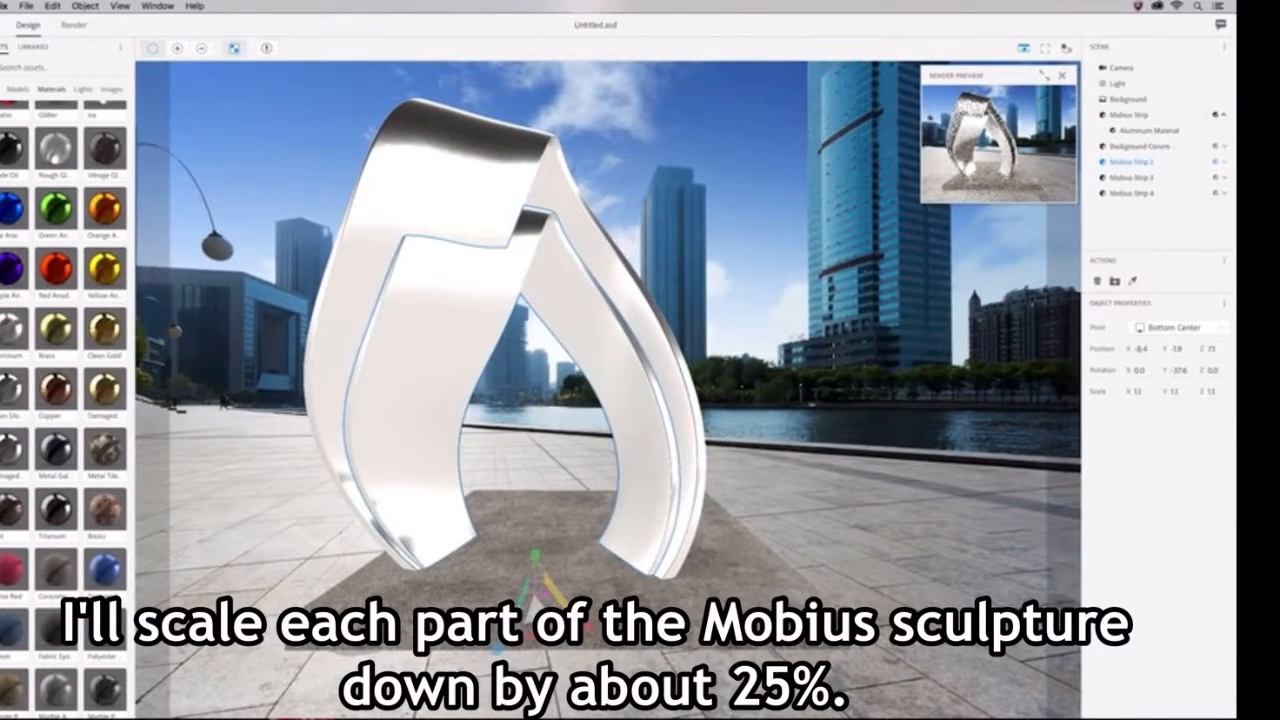
pyautogui.moveTo(539, 614); pyautogui.dragTo(646, 643)
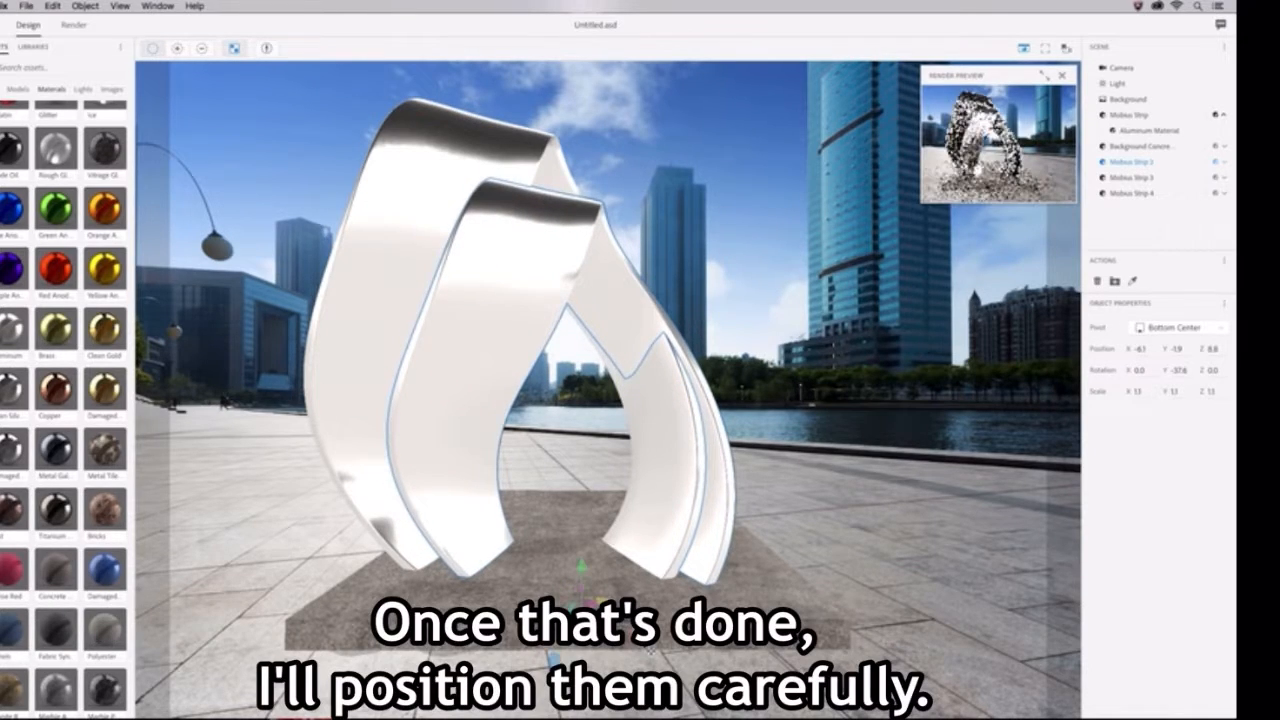
# Step: Scale Mobius Strip 3 down to about 1.0 and shift it along its local axis to about X -4.0, Z 10.5
pyautogui.click(1132, 177)
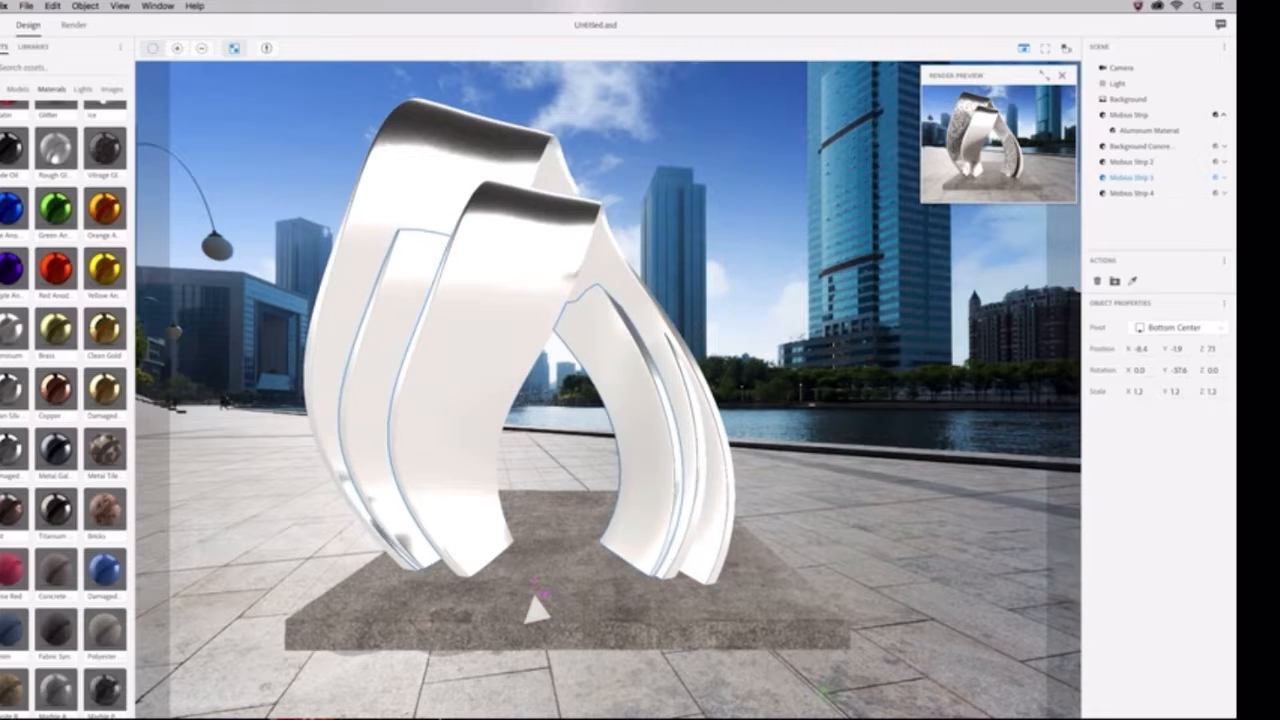
pyautogui.keyDown('shift'); pyautogui.moveTo(535, 572); pyautogui.dragTo(479, 692); pyautogui.keyUp('shift')
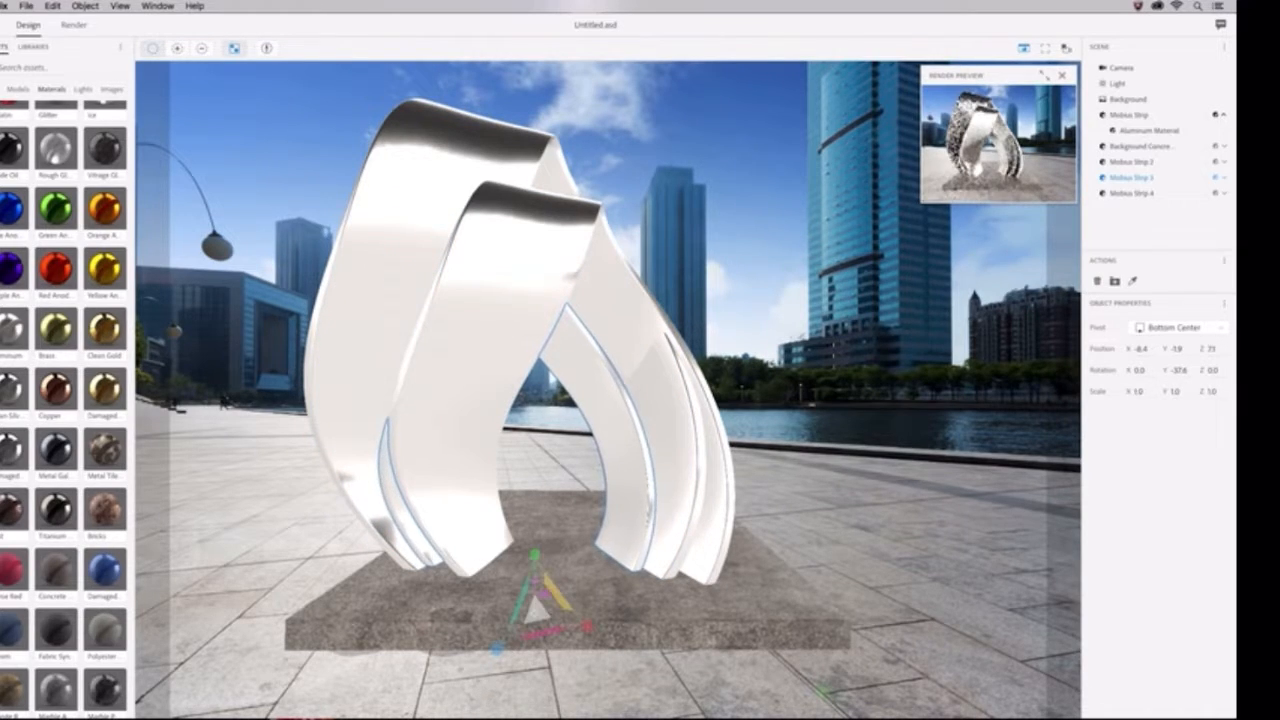
pyautogui.moveTo(587, 626); pyautogui.dragTo(688, 649)
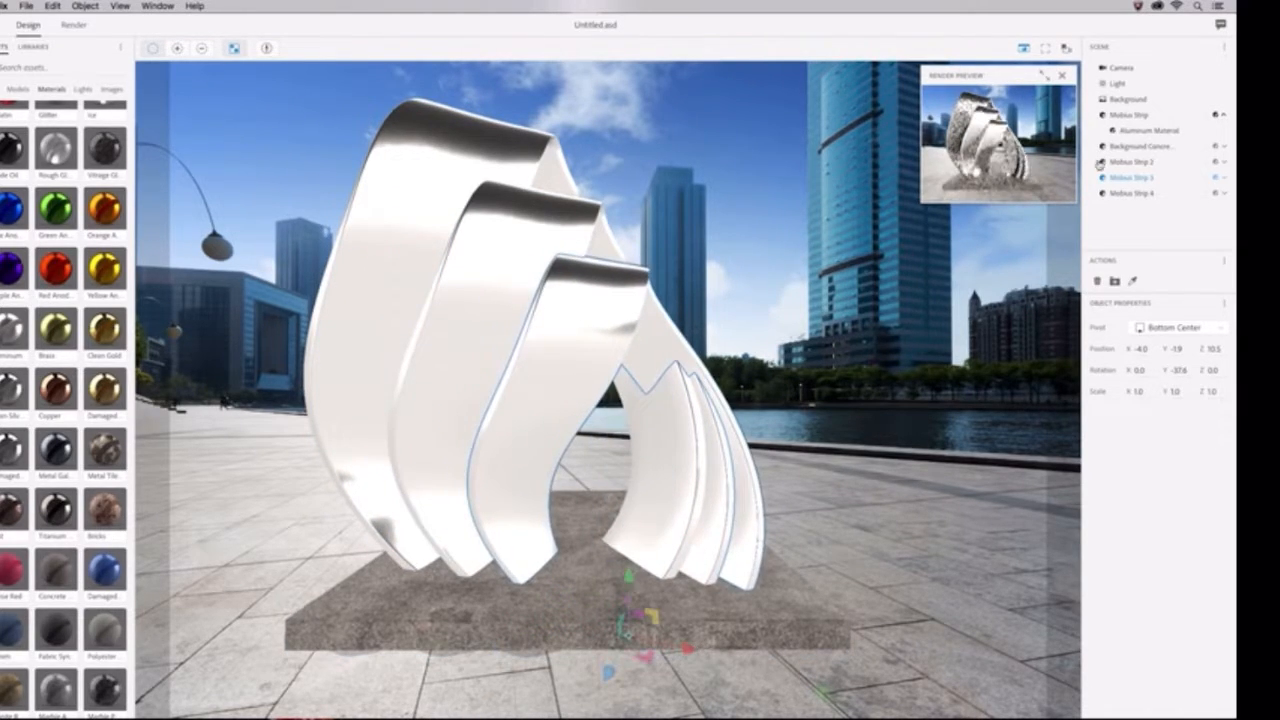
# Step: Scale Mobius Strip 4 down to about 0.8 and shift it along its local axis to about X -2.2, Z 11.8
pyautogui.click(1130, 193)
pyautogui.keyDown('shift'); pyautogui.moveTo(540, 610); pyautogui.dragTo(500, 680); pyautogui.keyUp('shift')
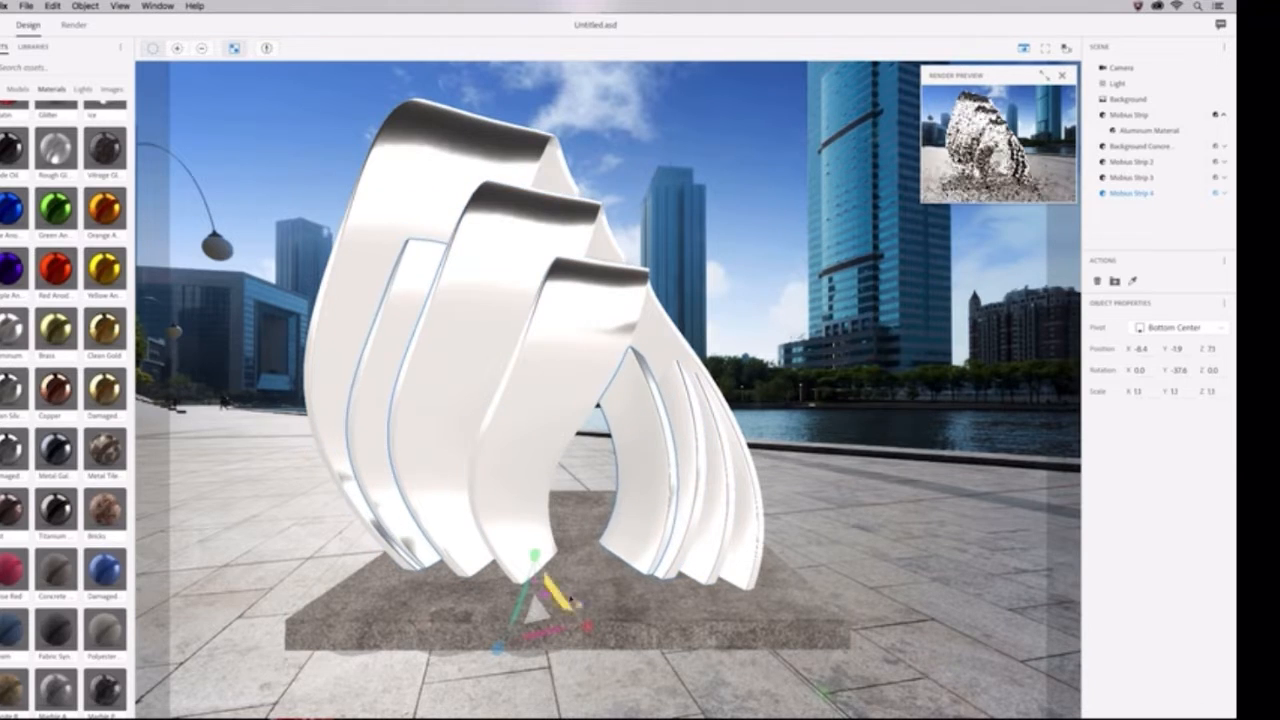
pyautogui.keyDown('shift'); pyautogui.moveTo(535, 555); pyautogui.dragTo(500, 650); pyautogui.keyUp('shift')
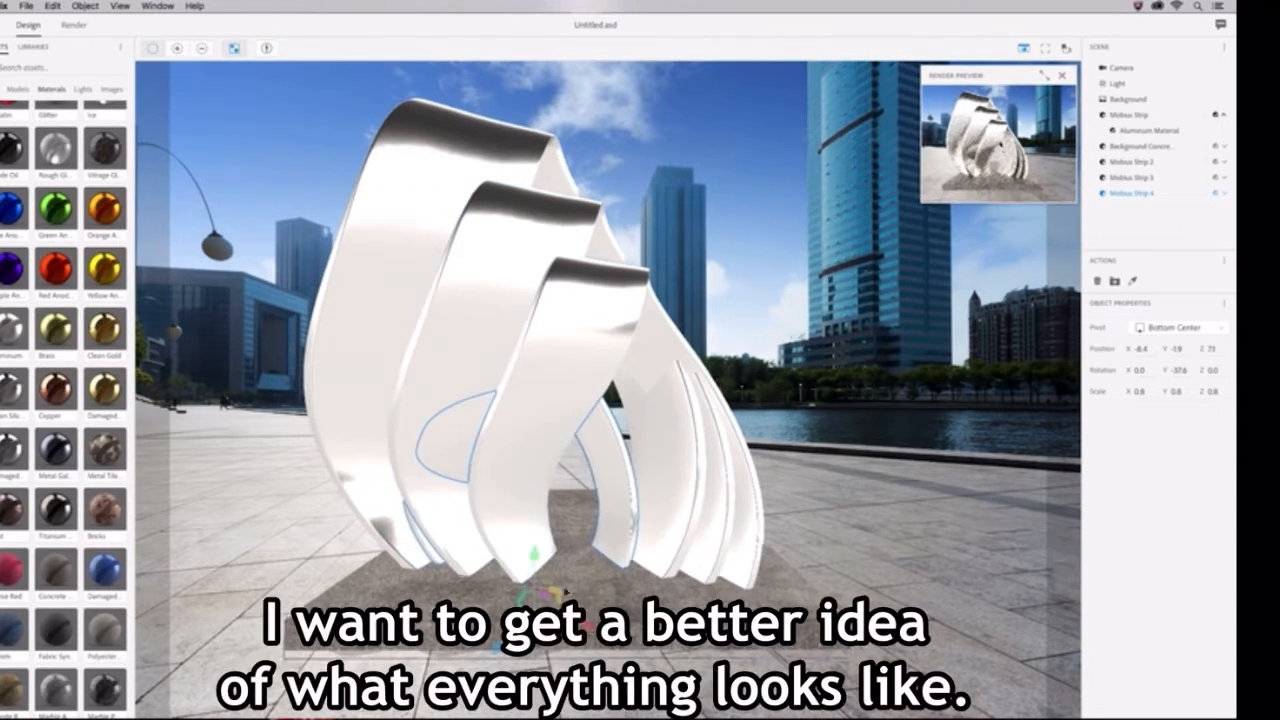
pyautogui.moveTo(588, 626); pyautogui.dragTo(727, 657)
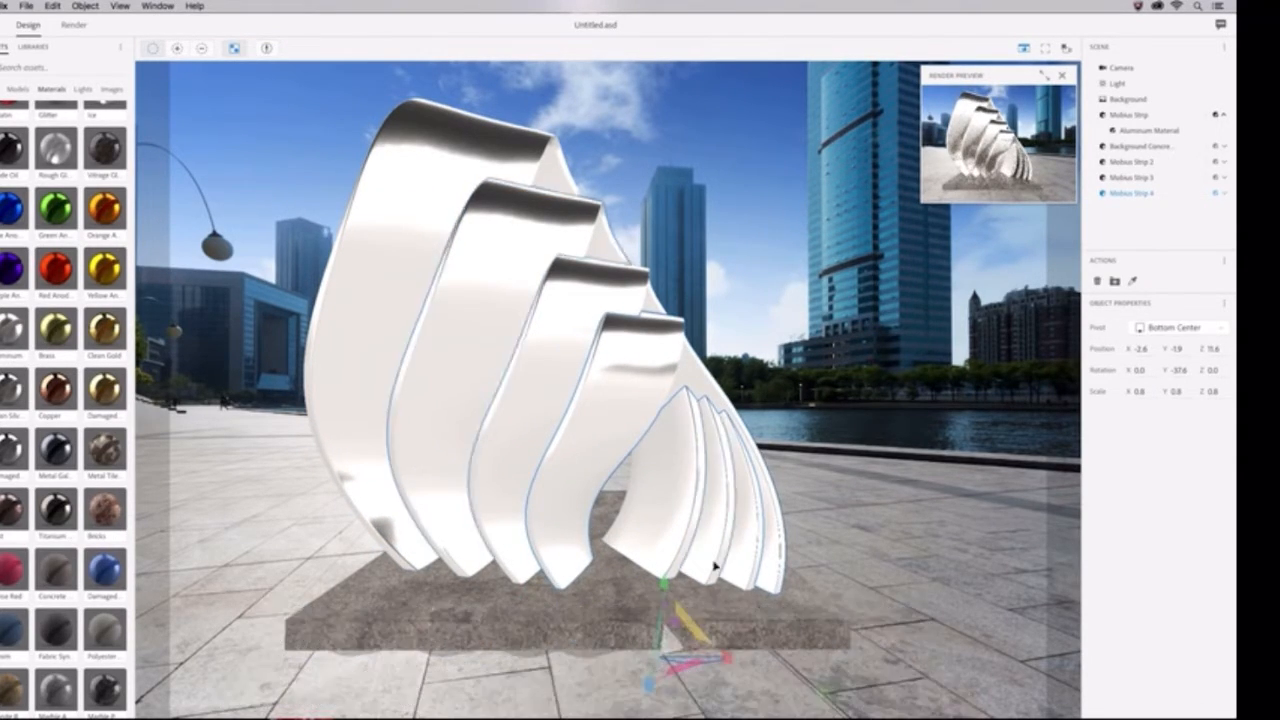
pyautogui.moveTo(733, 661); pyautogui.dragTo(744, 665)
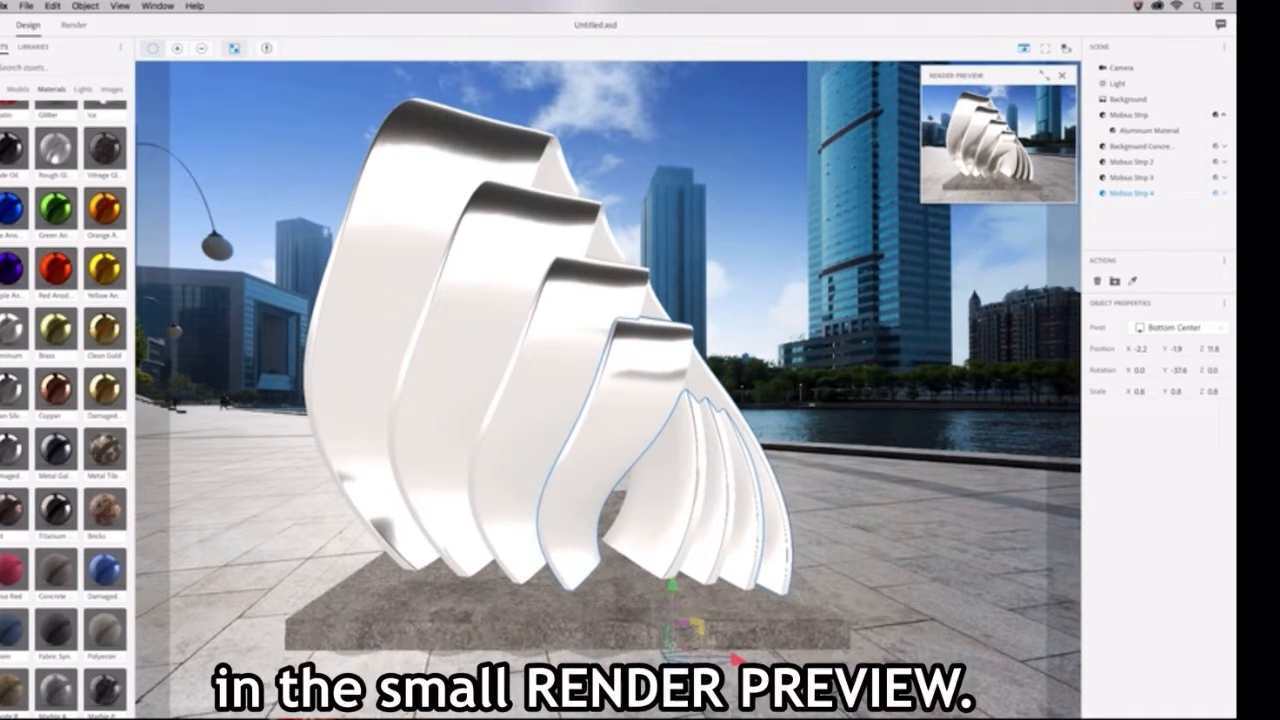
# Step: Enlarge the render preview to examine the nested strips on the slab
pyautogui.click(1044, 76)
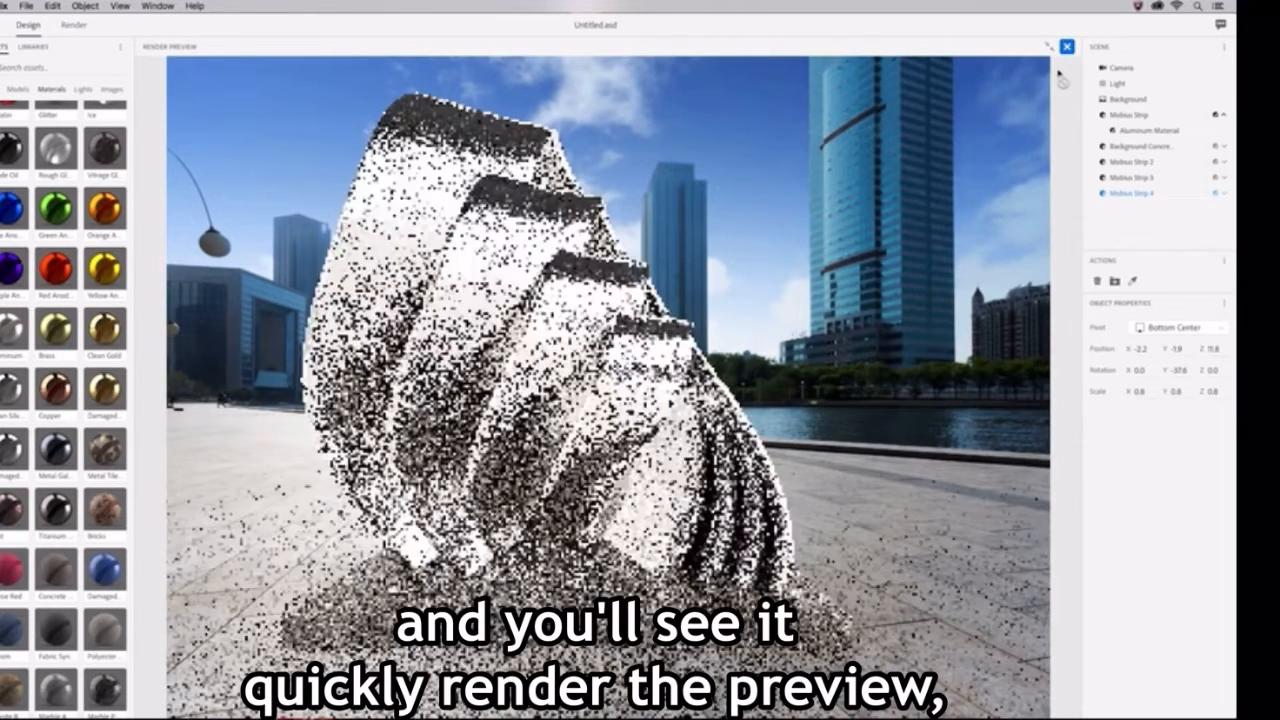